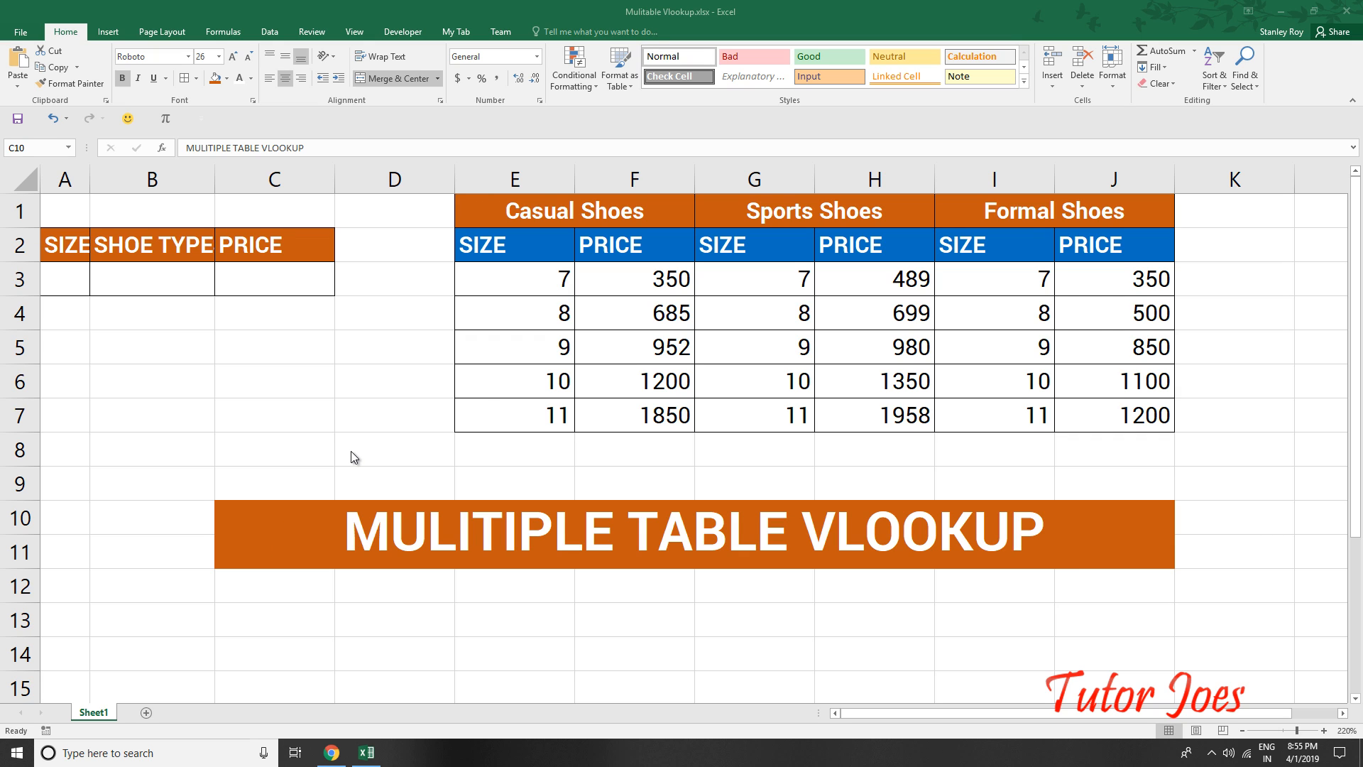
# Step: Examine the Casual, Sports and Formal Shoes size and price tables and the empty SIZE, SHOE TYPE and PRICE lookup table
pyautogui.click(519, 201)
pyautogui.moveTo(530, 223); pyautogui.dragTo(590, 400)
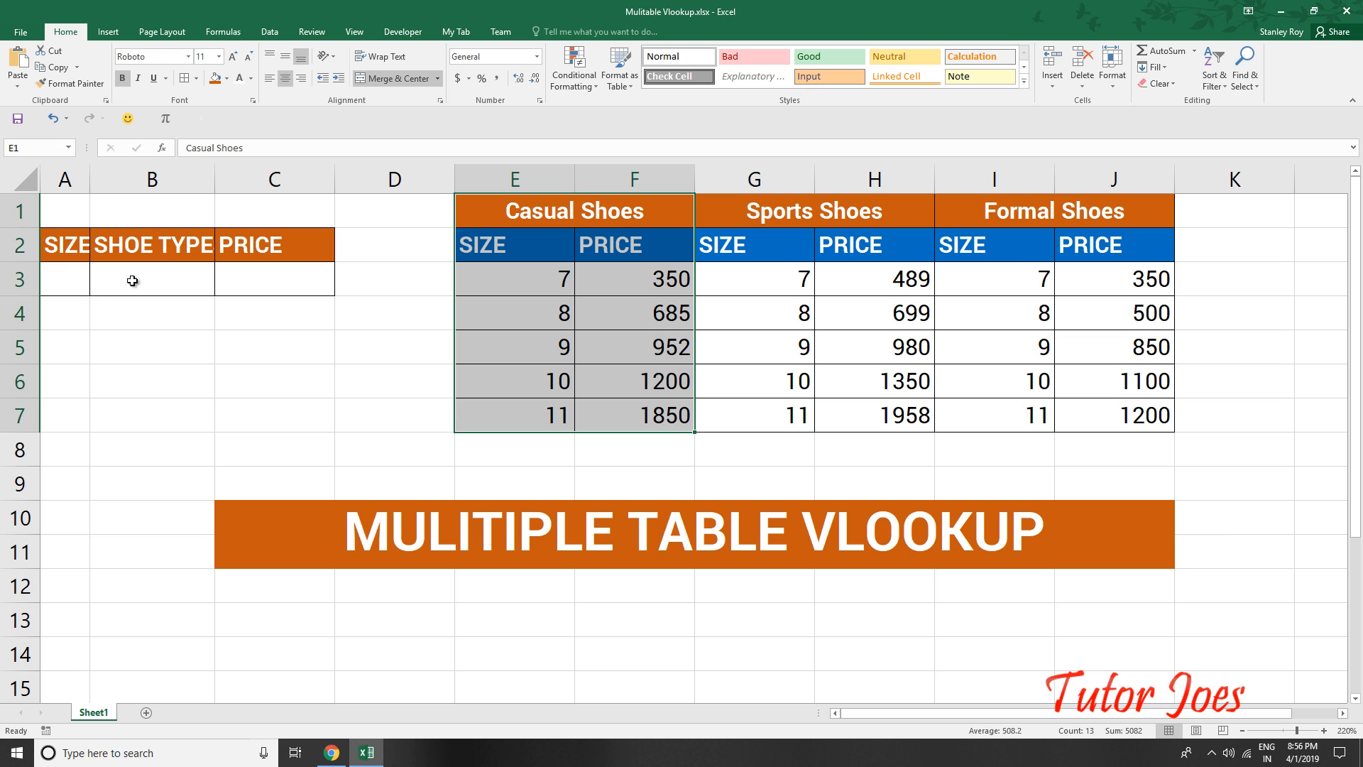
pyautogui.moveTo(691, 283); pyautogui.dragTo(652, 417)
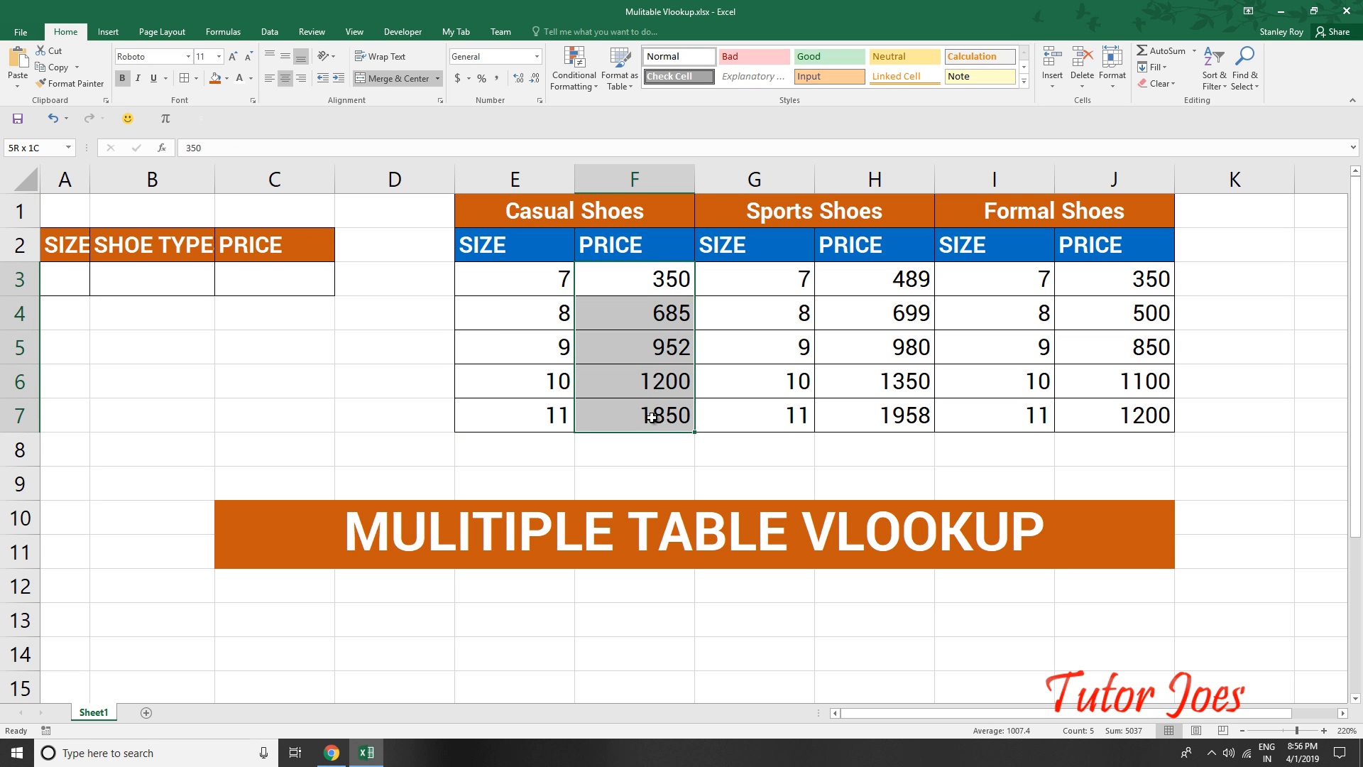
pyautogui.moveTo(544, 217); pyautogui.dragTo(560, 414)
pyautogui.moveTo(754, 269); pyautogui.dragTo(745, 355)
pyautogui.click(691, 209)
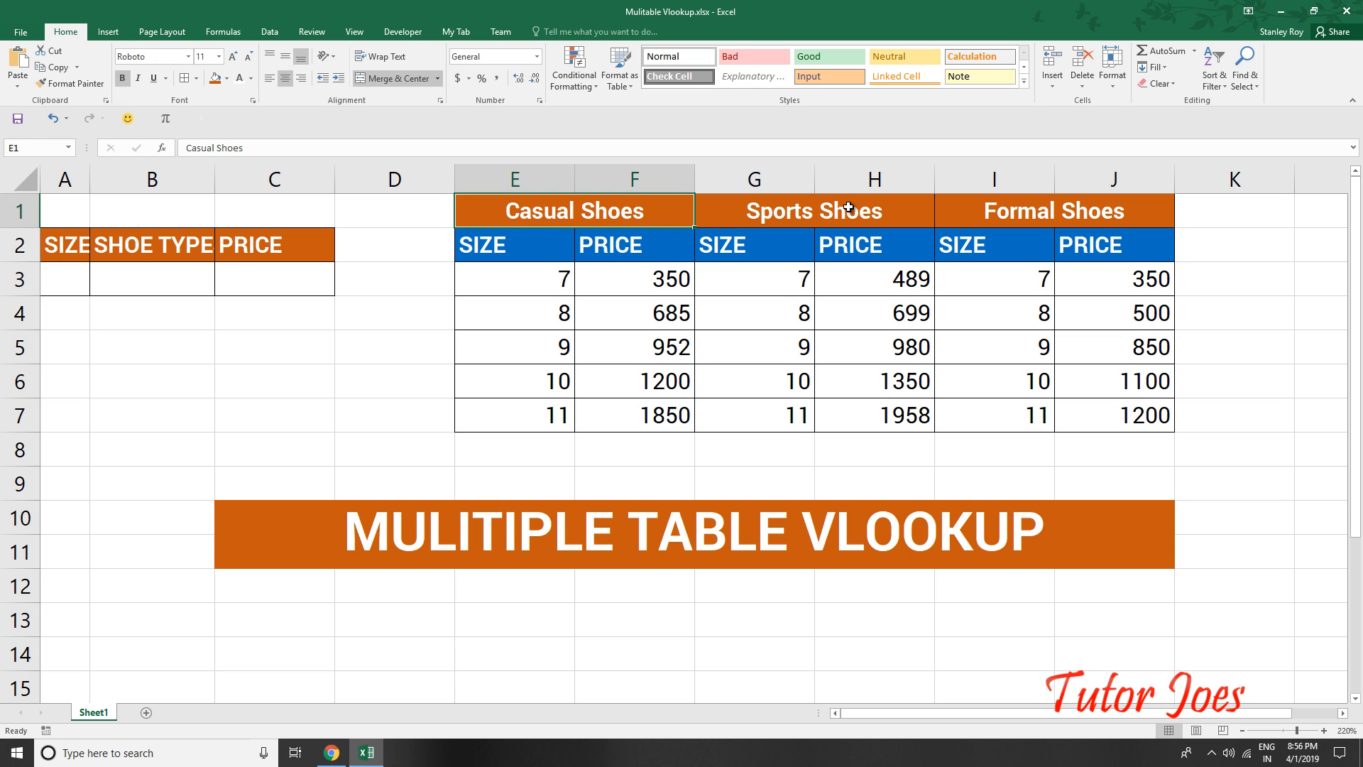
pyautogui.click(849, 207)
pyautogui.moveTo(952, 207); pyautogui.dragTo(1050, 414)
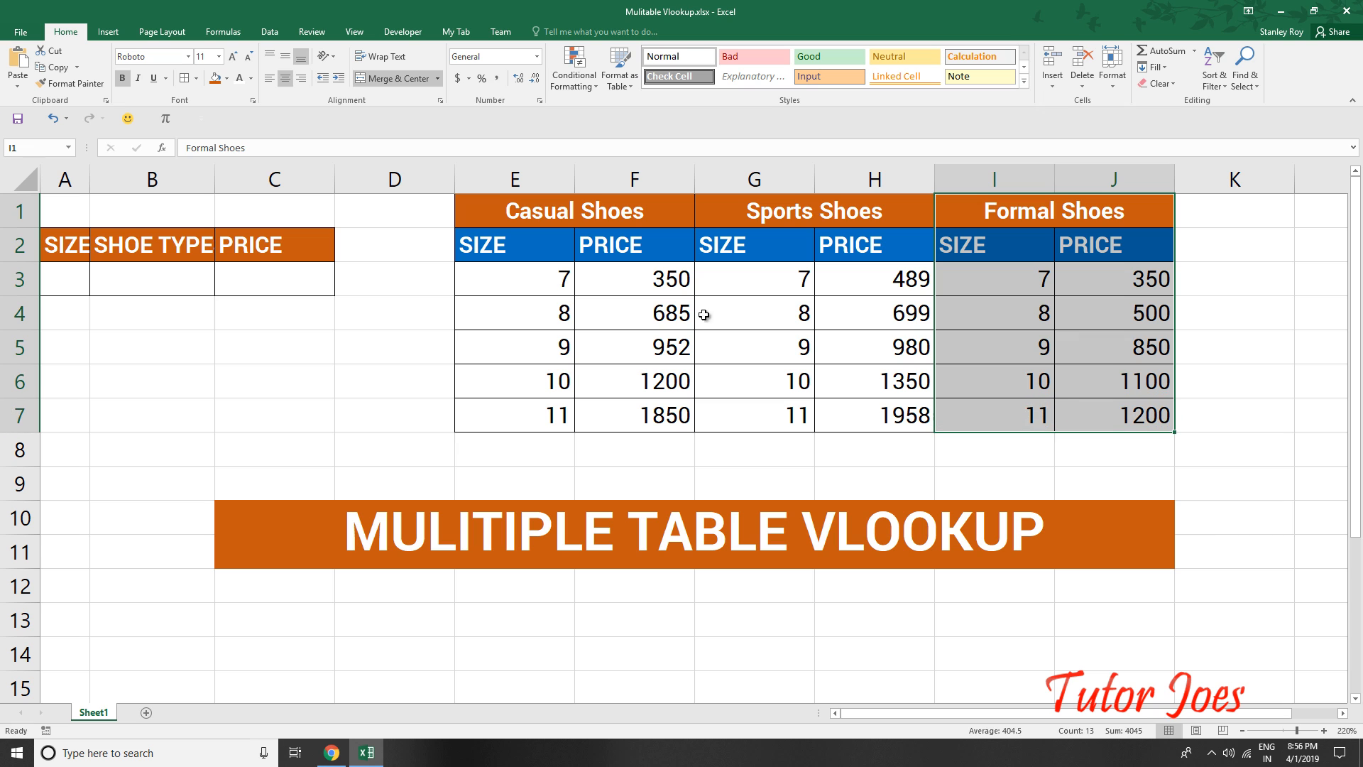
pyautogui.moveTo(532, 179); pyautogui.dragTo(692, 256)
pyautogui.moveTo(763, 211); pyautogui.dragTo(840, 421)
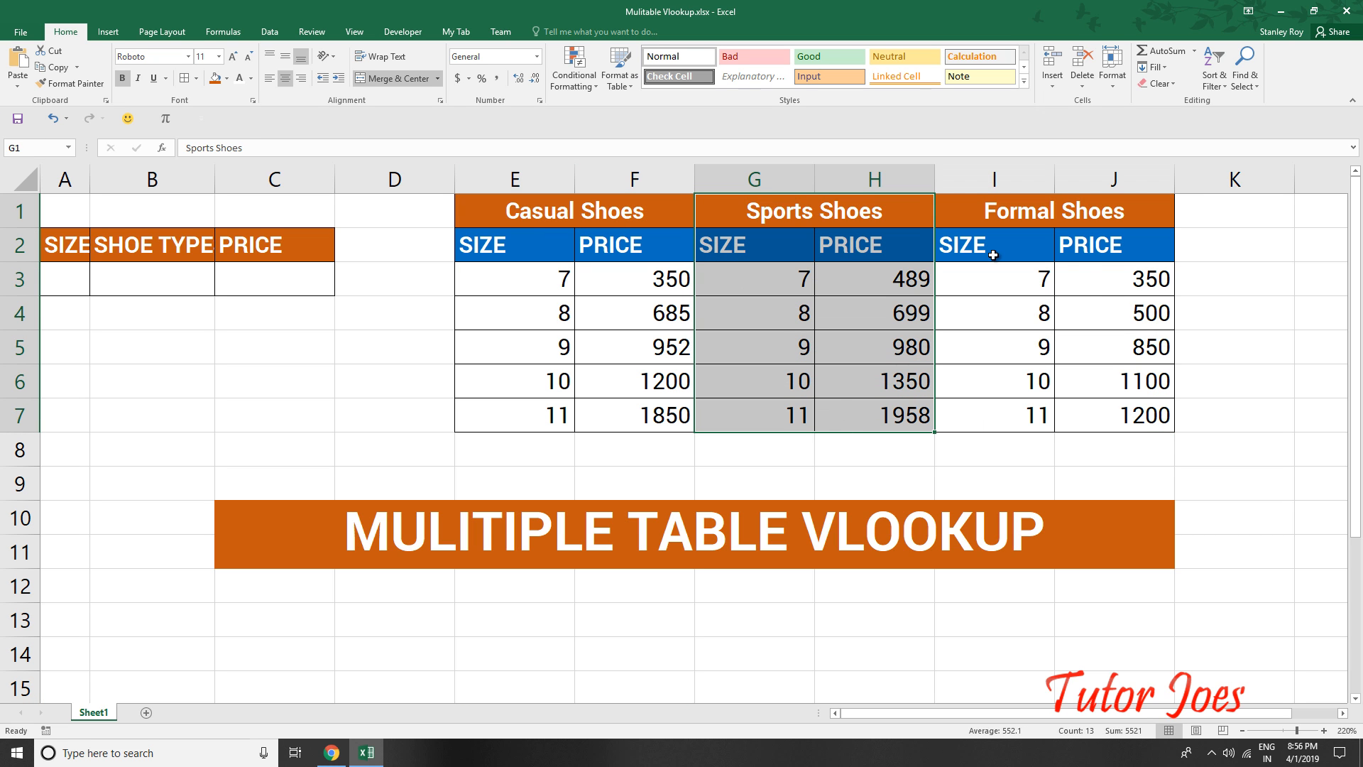
pyautogui.moveTo(625, 205); pyautogui.dragTo(1117, 444)
pyautogui.moveTo(70, 231); pyautogui.dragTo(298, 292)
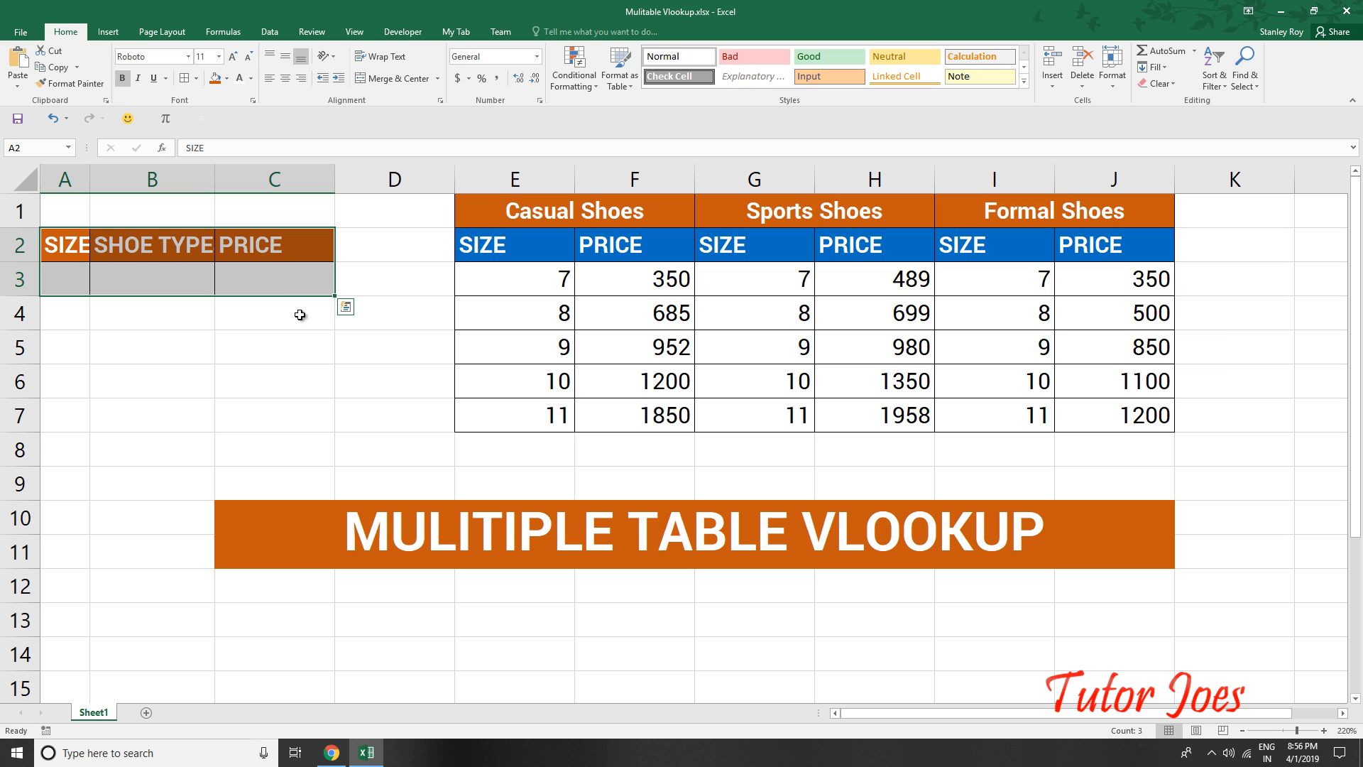
pyautogui.moveTo(548, 273); pyautogui.dragTo(545, 412)
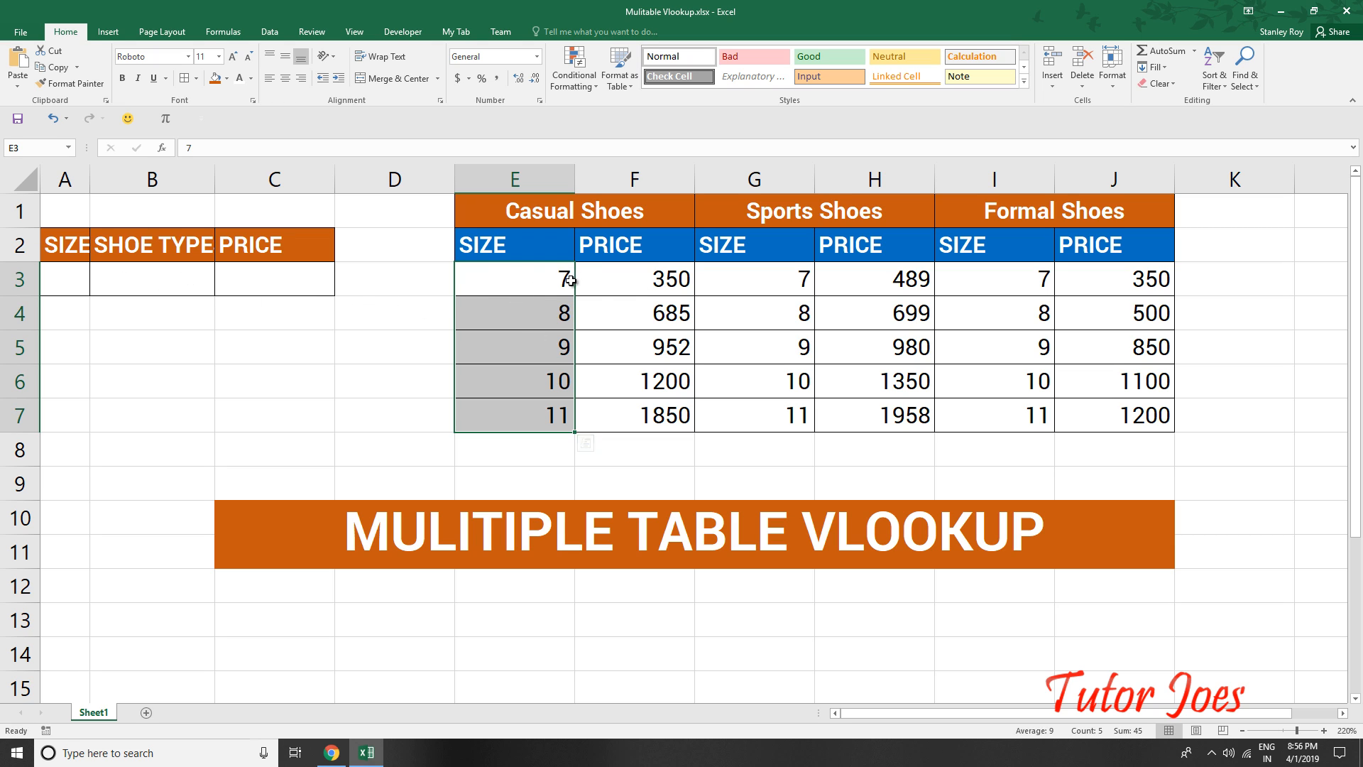
# Step: Add list data validation with the source 7,8,9,10,11 to SIZE cell A3 and check its dropdown choices
pyautogui.click(63, 287)
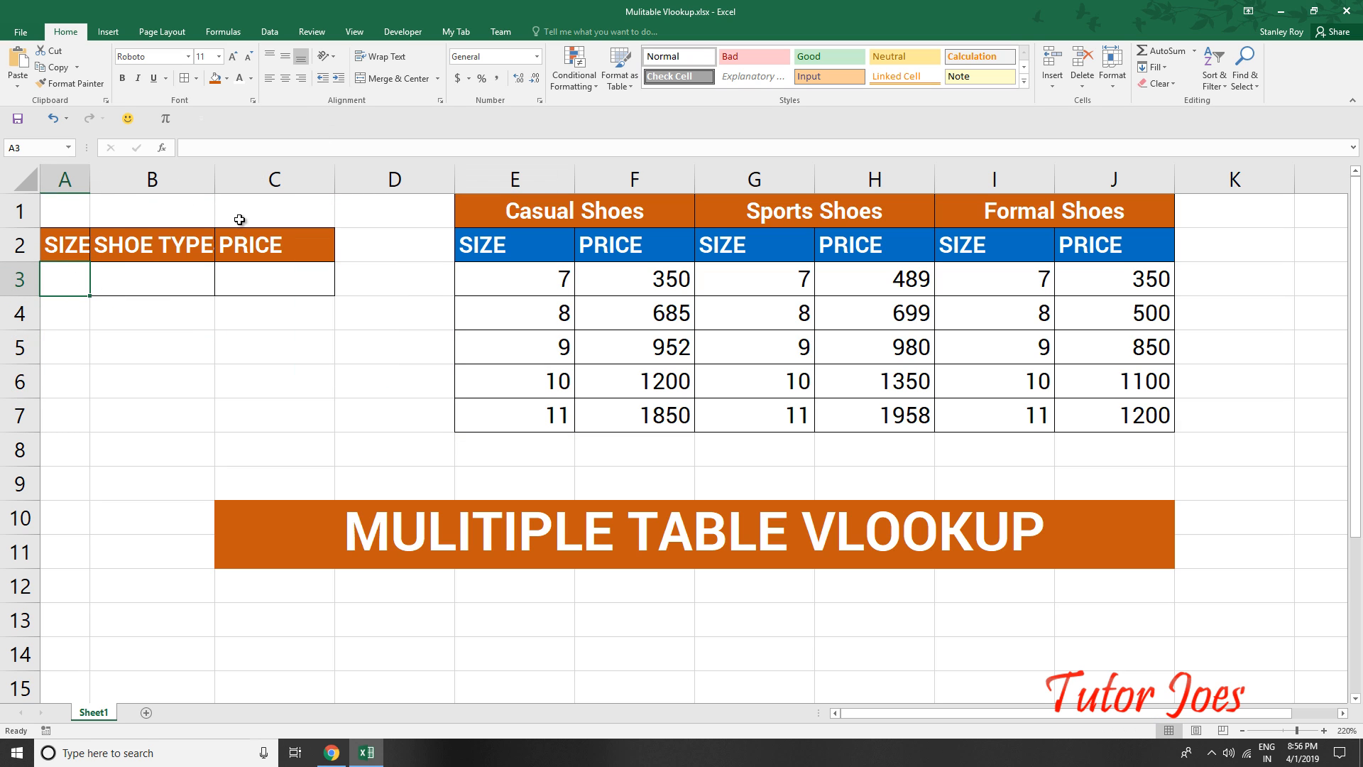
pyautogui.click(272, 33)
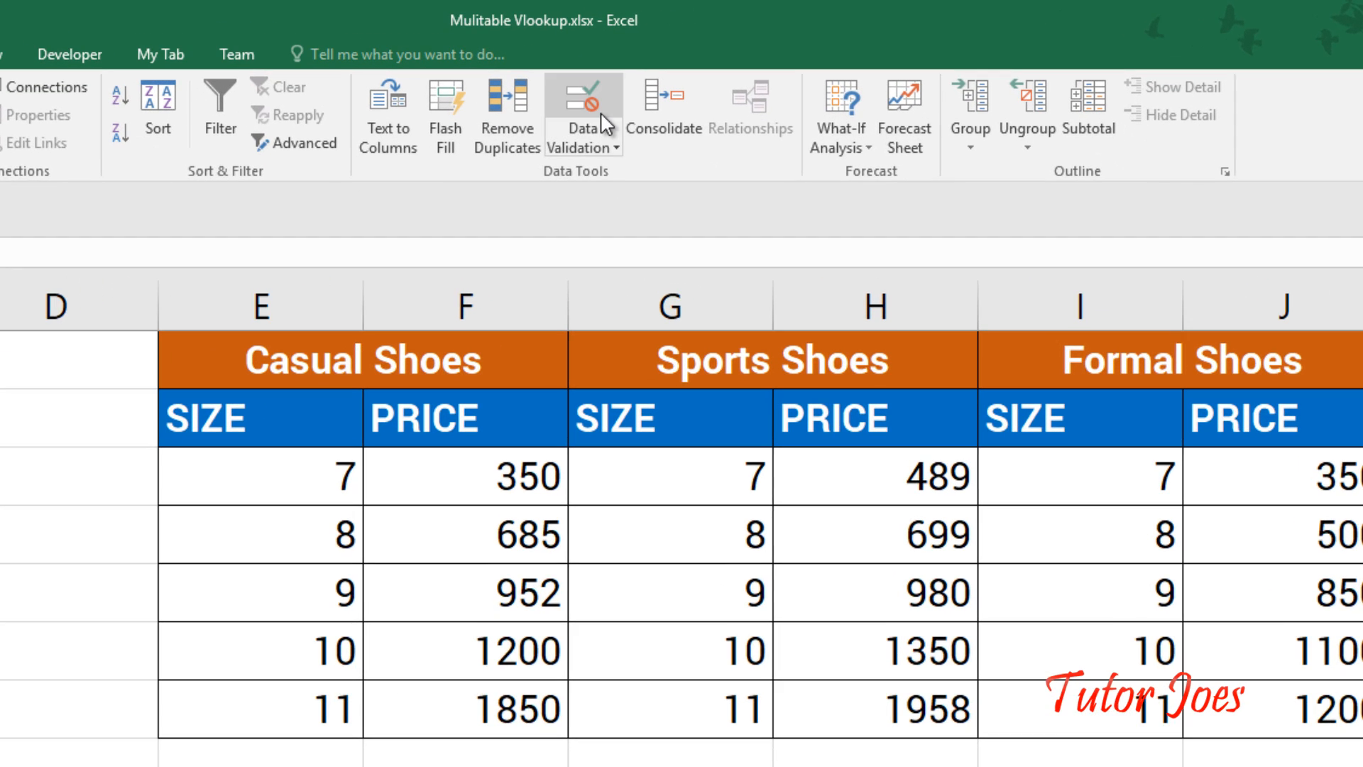
pyautogui.click(594, 109)
pyautogui.click(501, 459)
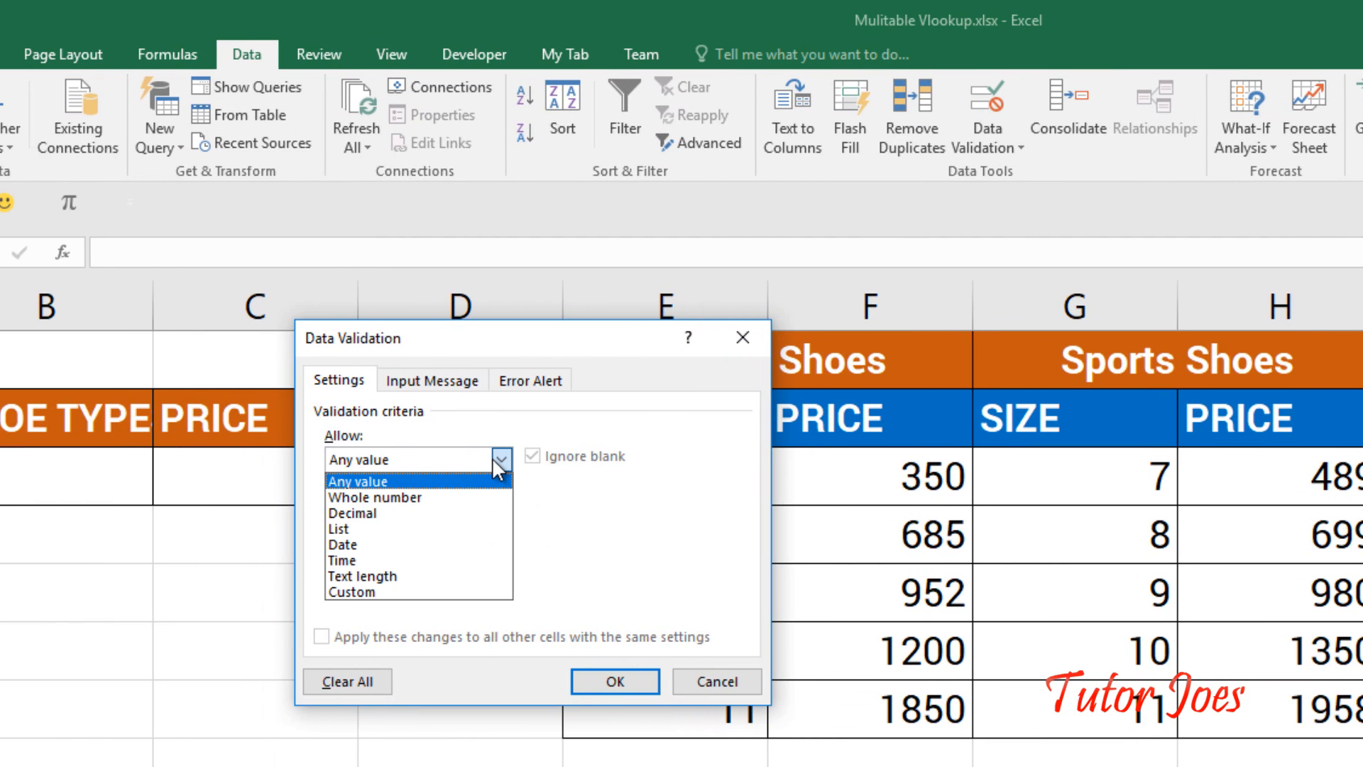
pyautogui.click(412, 529)
pyautogui.click(406, 561)
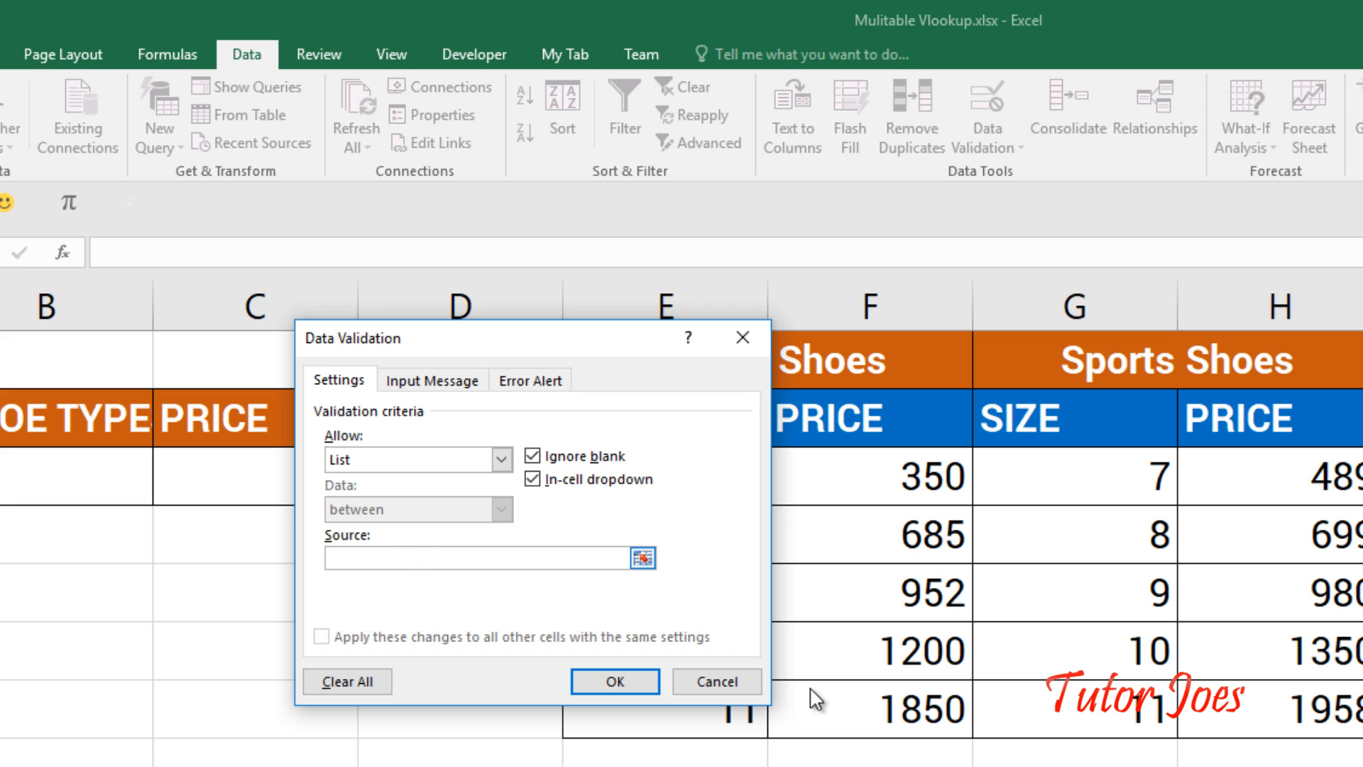
pyautogui.click(267, 712)
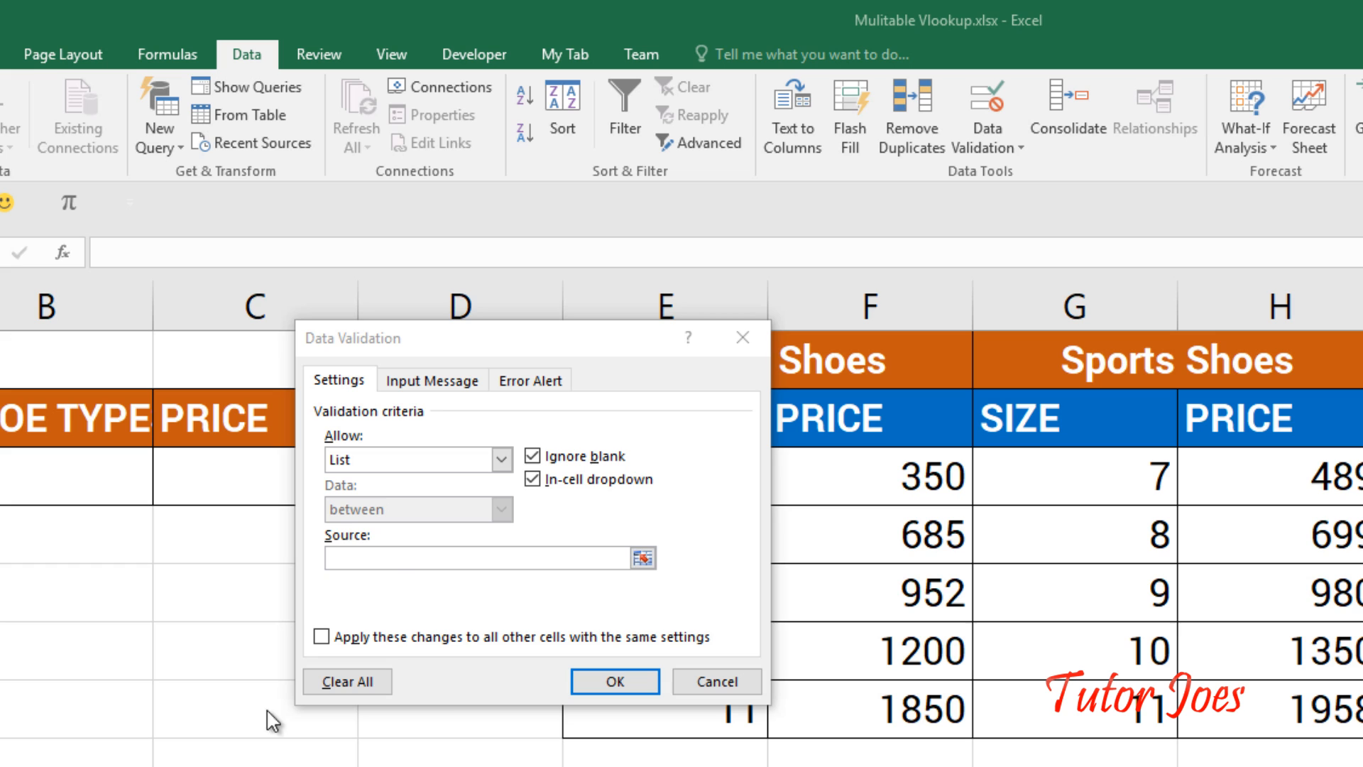
pyautogui.click(380, 567)
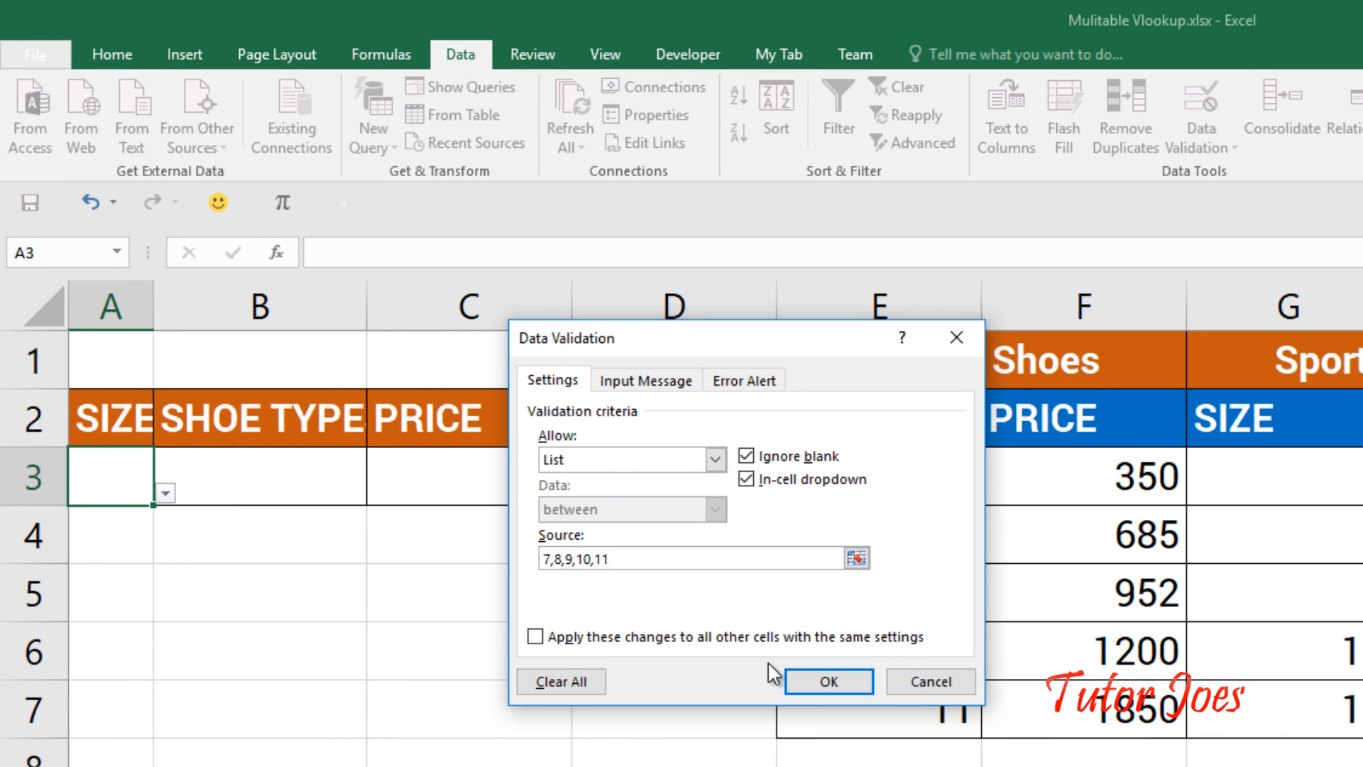
pyautogui.click(817, 678)
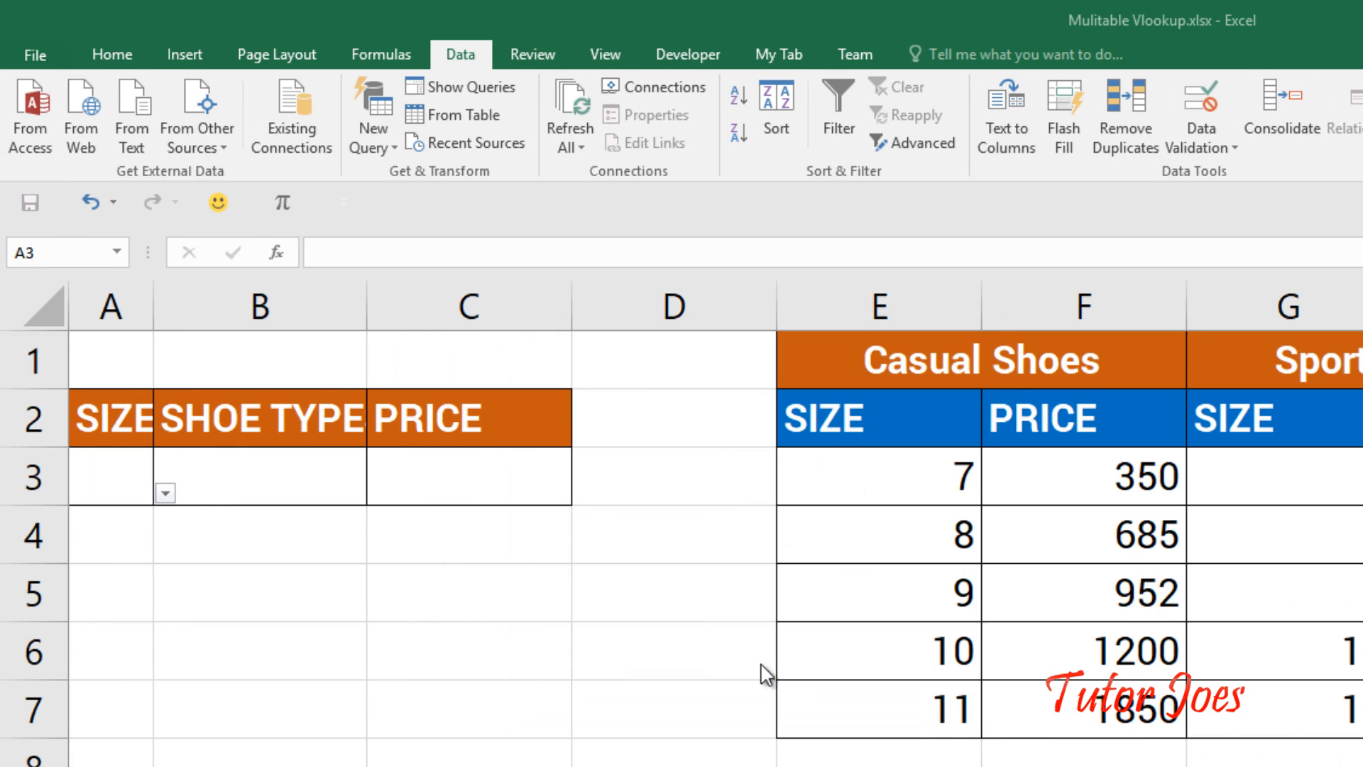
pyautogui.click(110, 471)
pyautogui.click(165, 492)
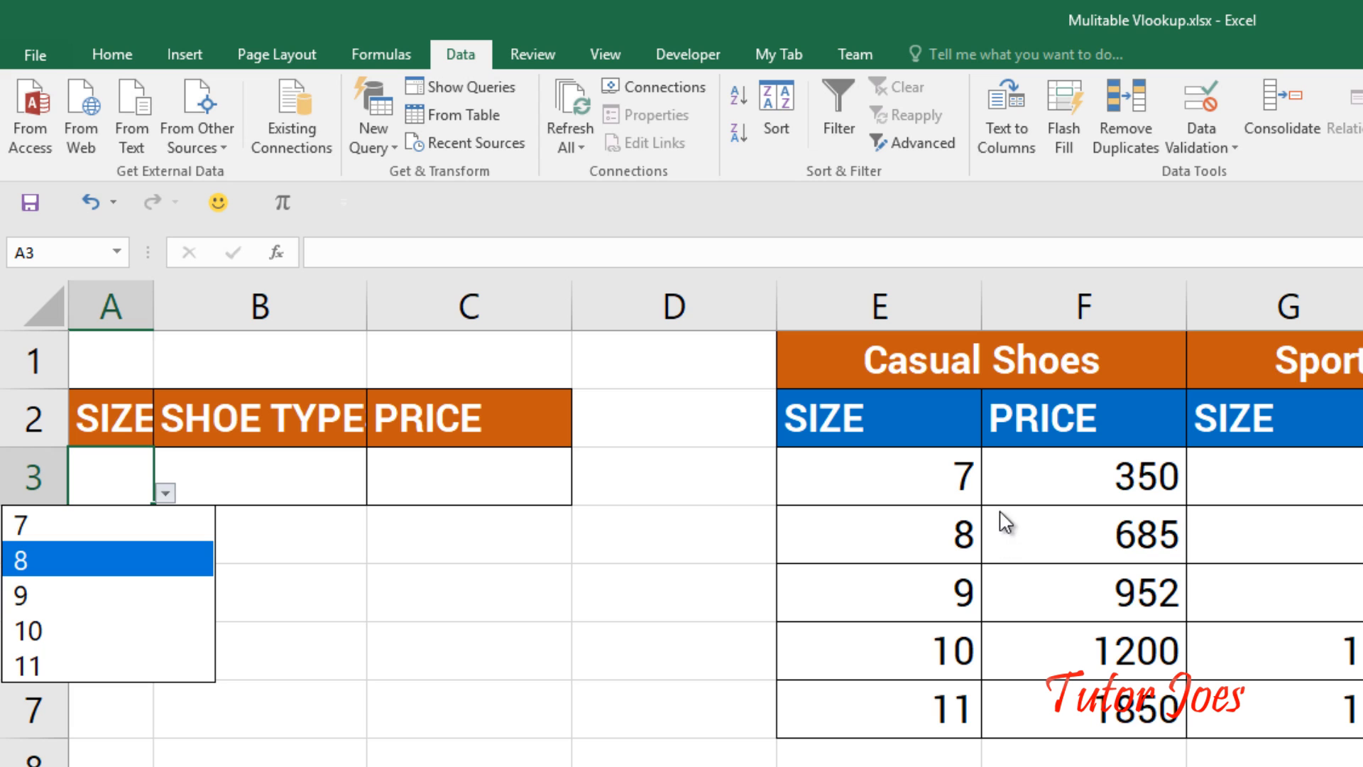
pyautogui.press('Escape')
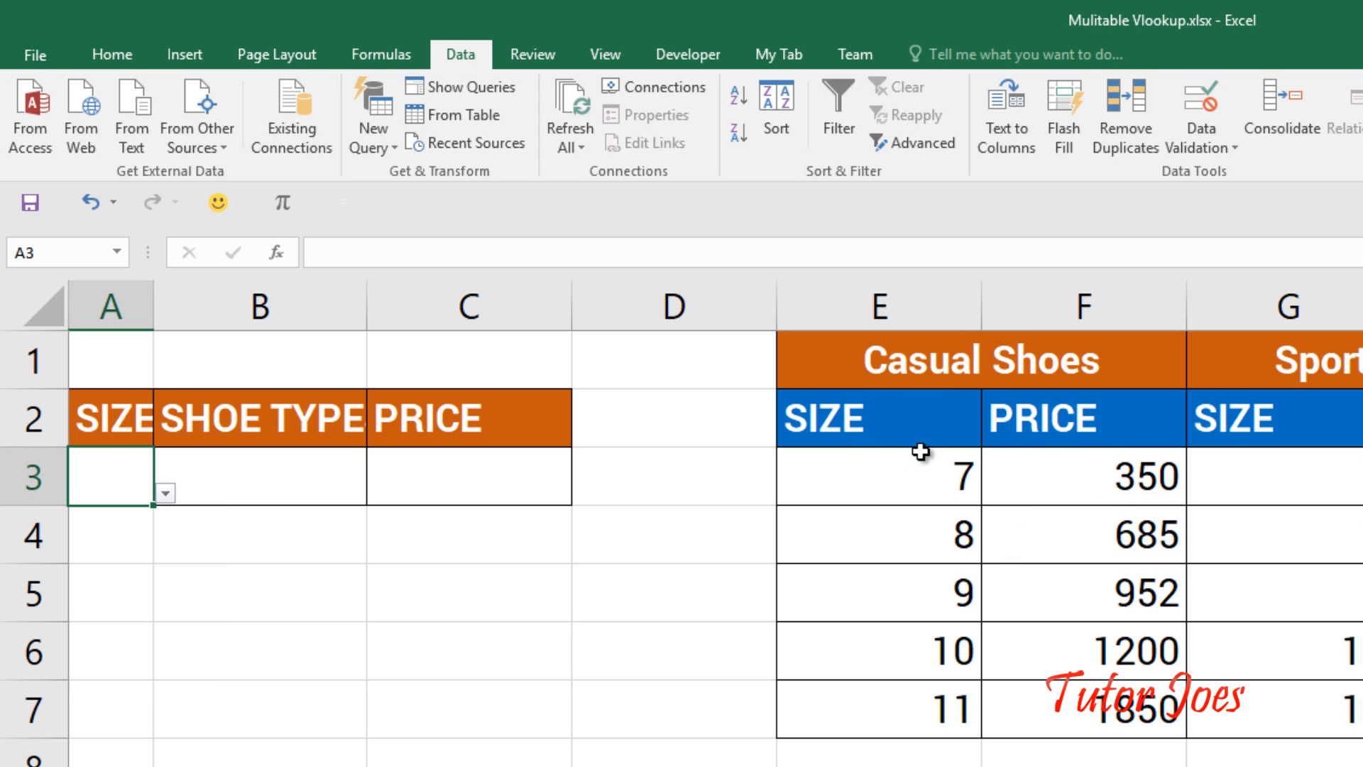
# Step: Copy the word "Casual" from the Casual Shoes header in cell E1
pyautogui.moveTo(879, 419); pyautogui.dragTo(1001, 694)
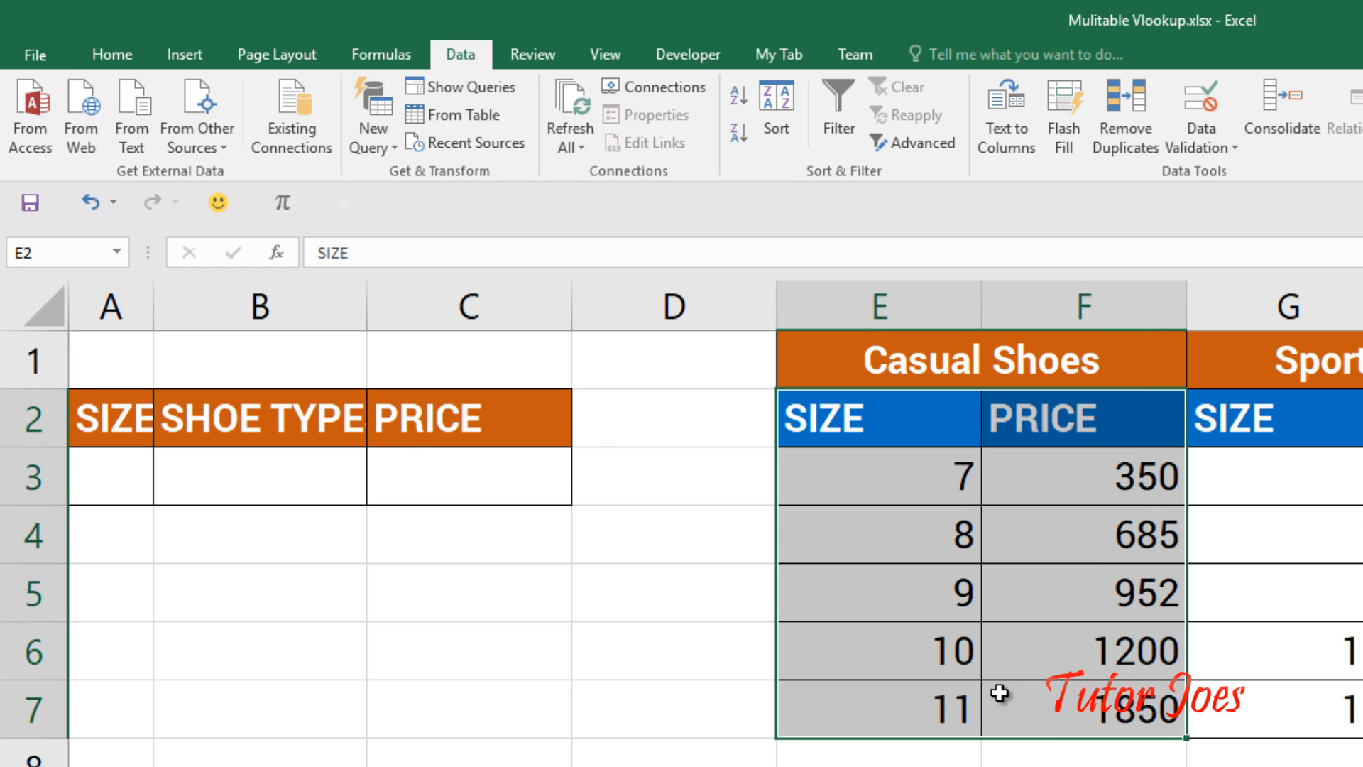
pyautogui.click(958, 355)
pyautogui.doubleClick(966, 358)
pyautogui.doubleClick(962, 365)
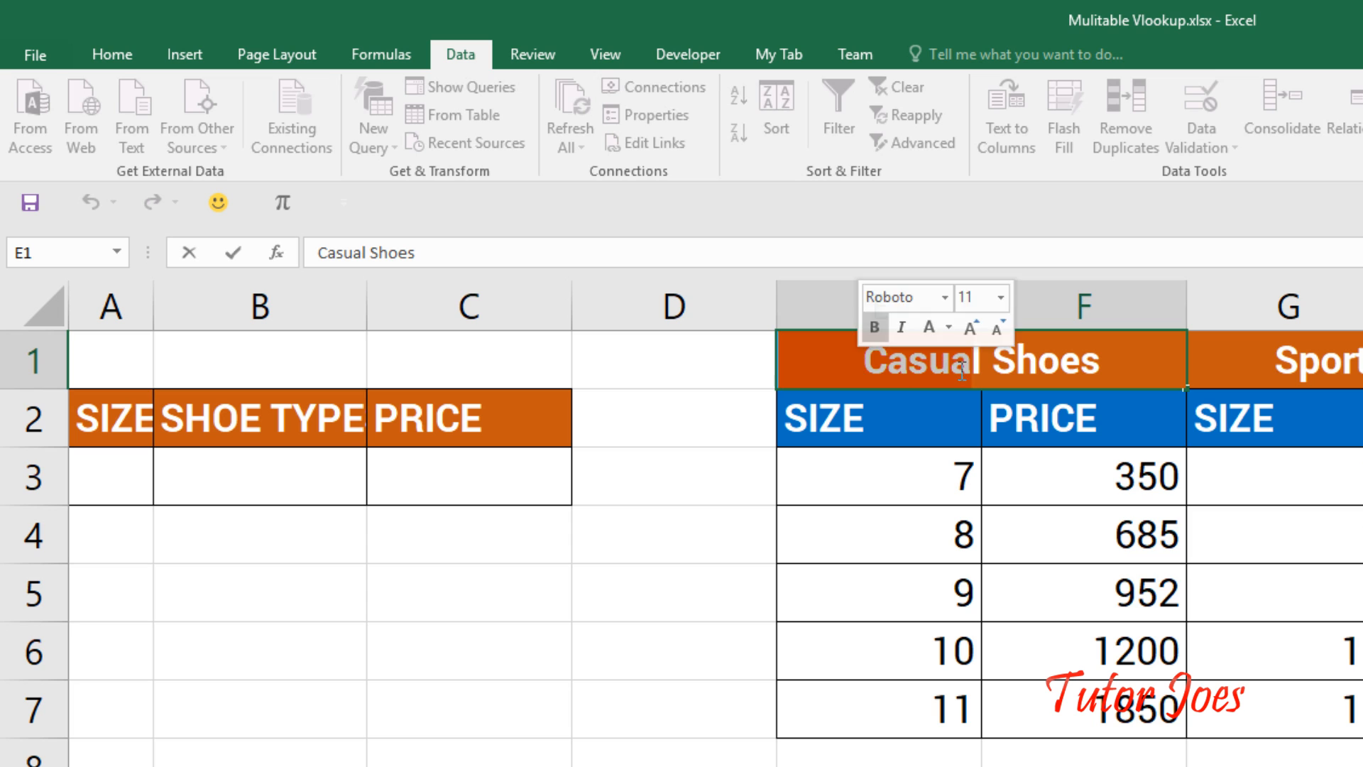
pyautogui.moveTo(985, 369); pyautogui.dragTo(862, 361)
pyautogui.hotkey('ctrl', 'c')
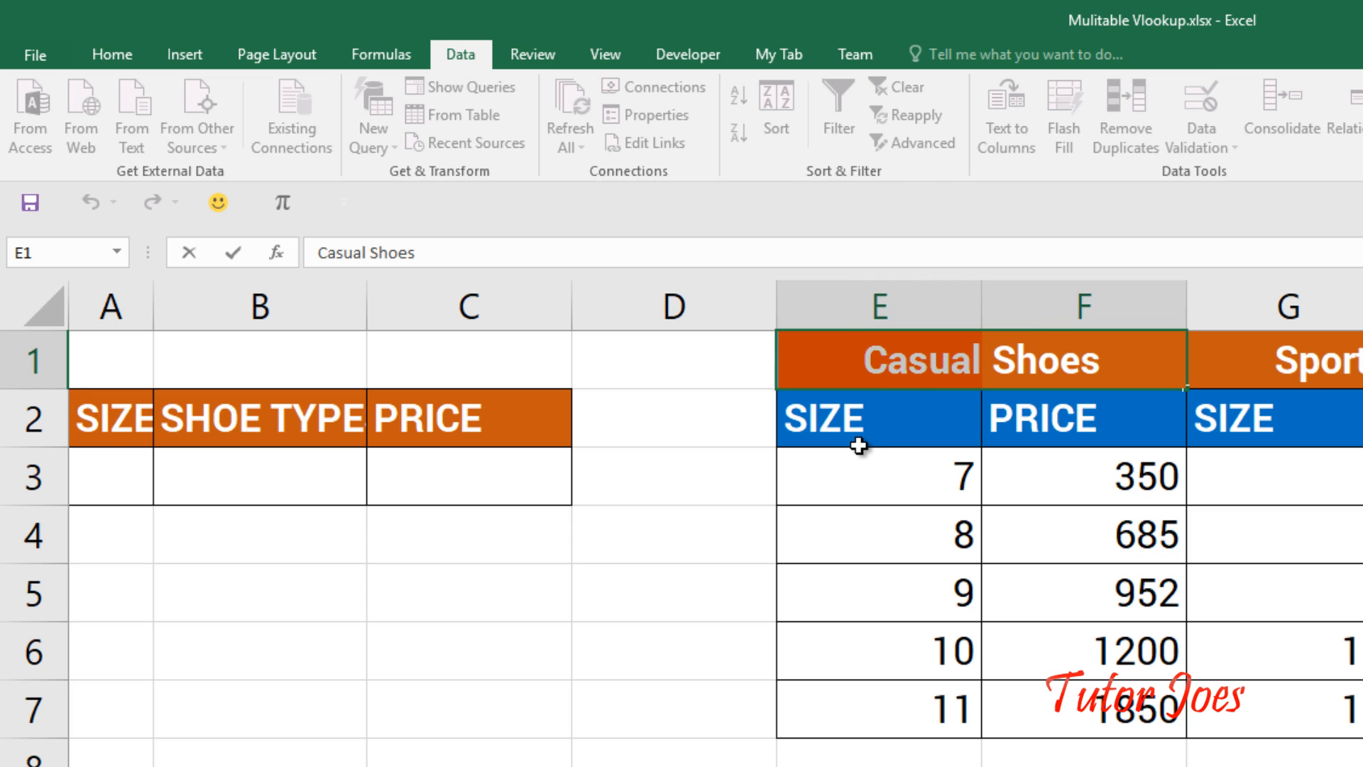
# Step: Name the range E2:F7 "Casual" using the copied word, and jump to the named range to check it
pyautogui.moveTo(859, 446); pyautogui.dragTo(1080, 710)
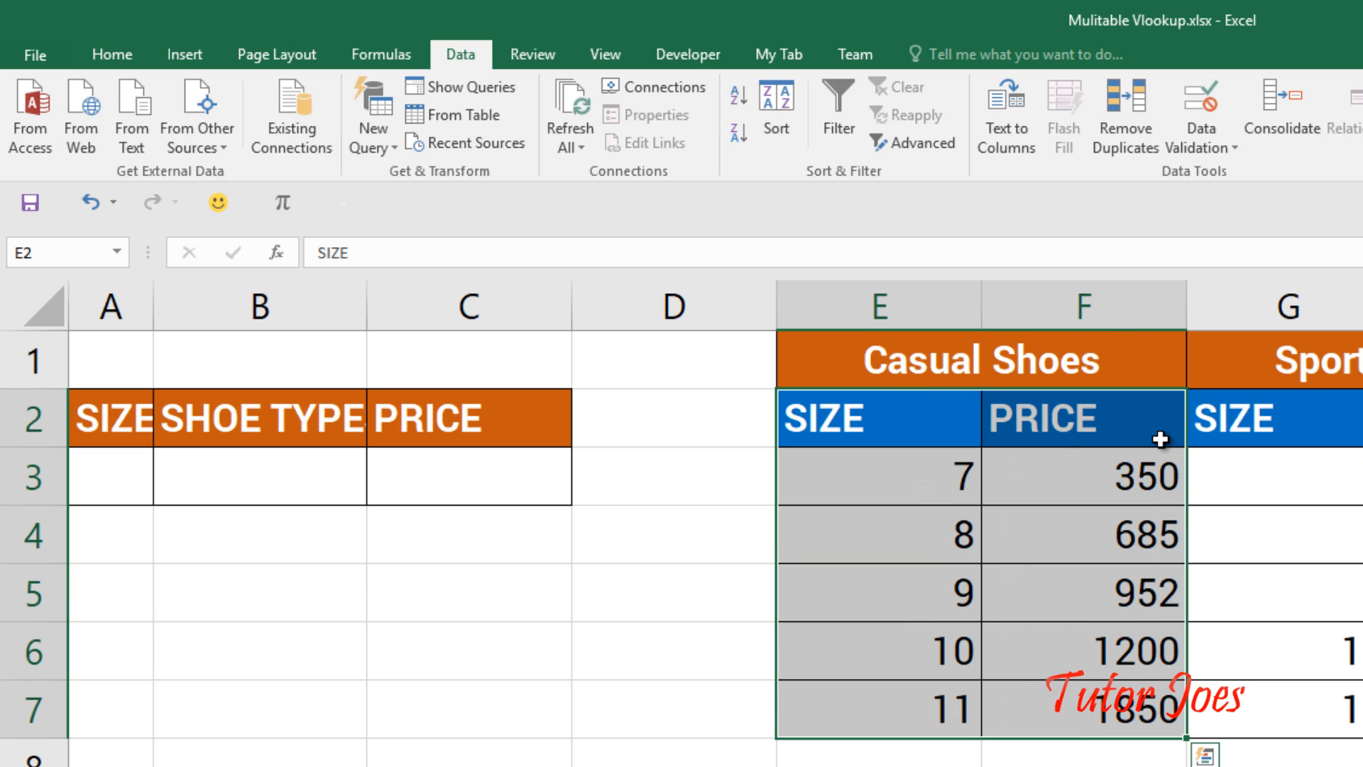
pyautogui.click(72, 262)
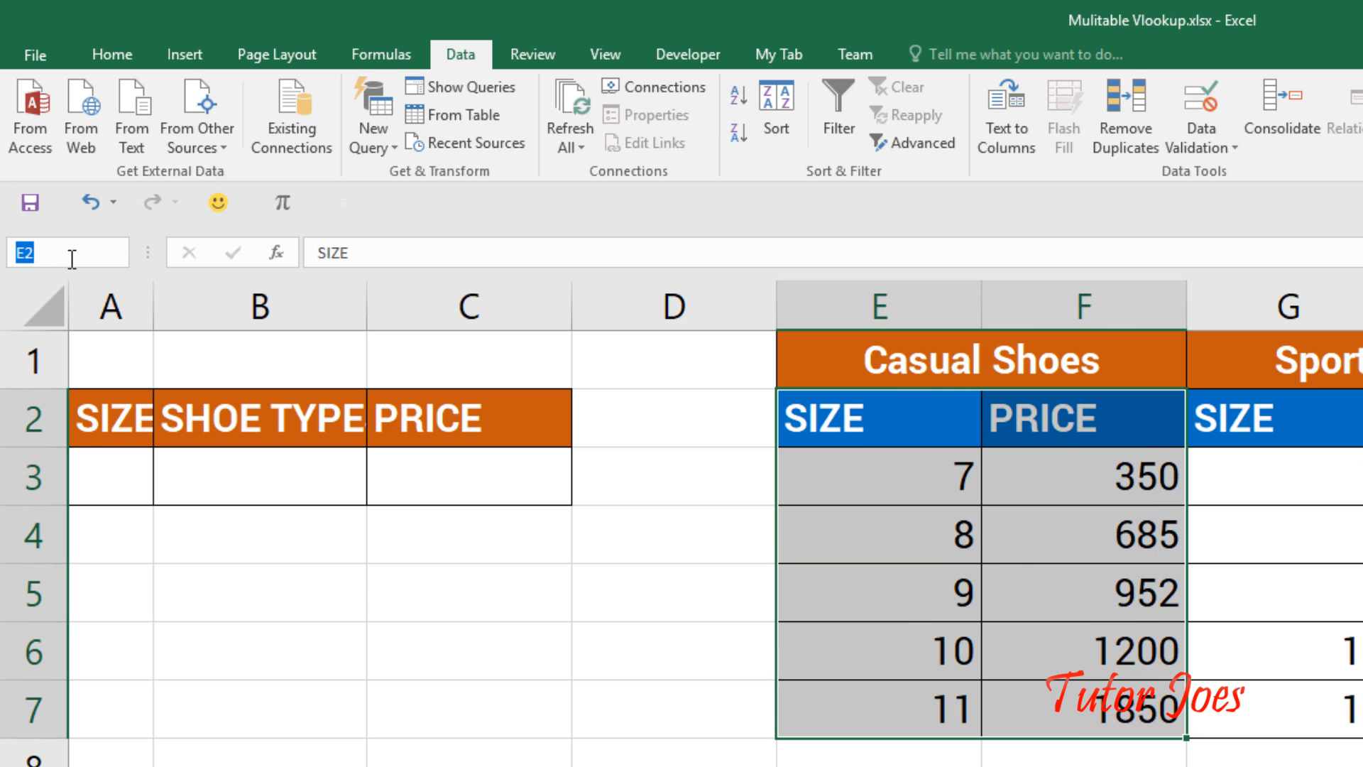
pyautogui.hotkey('ctrl', 'v')
pyautogui.press('Return')
pyautogui.click(145, 500)
pyautogui.click(117, 254)
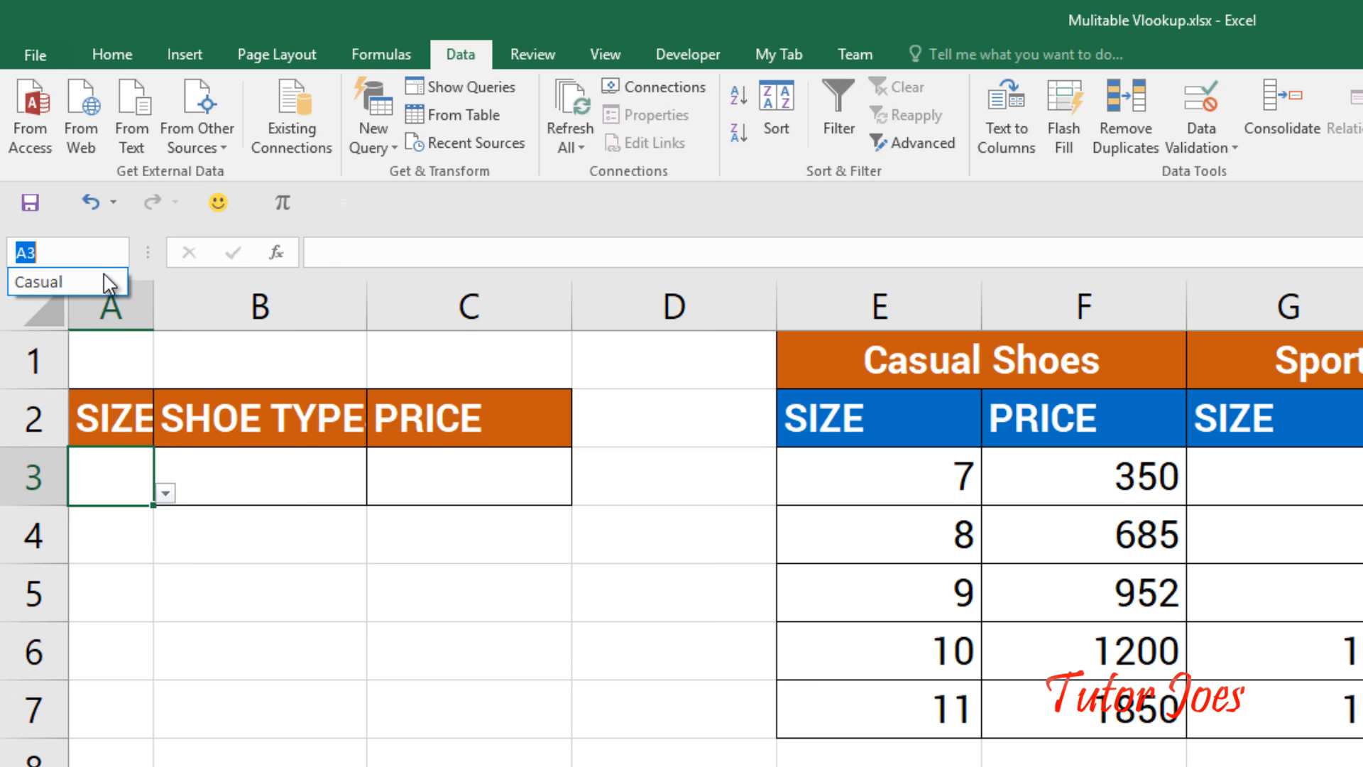
pyautogui.click(100, 279)
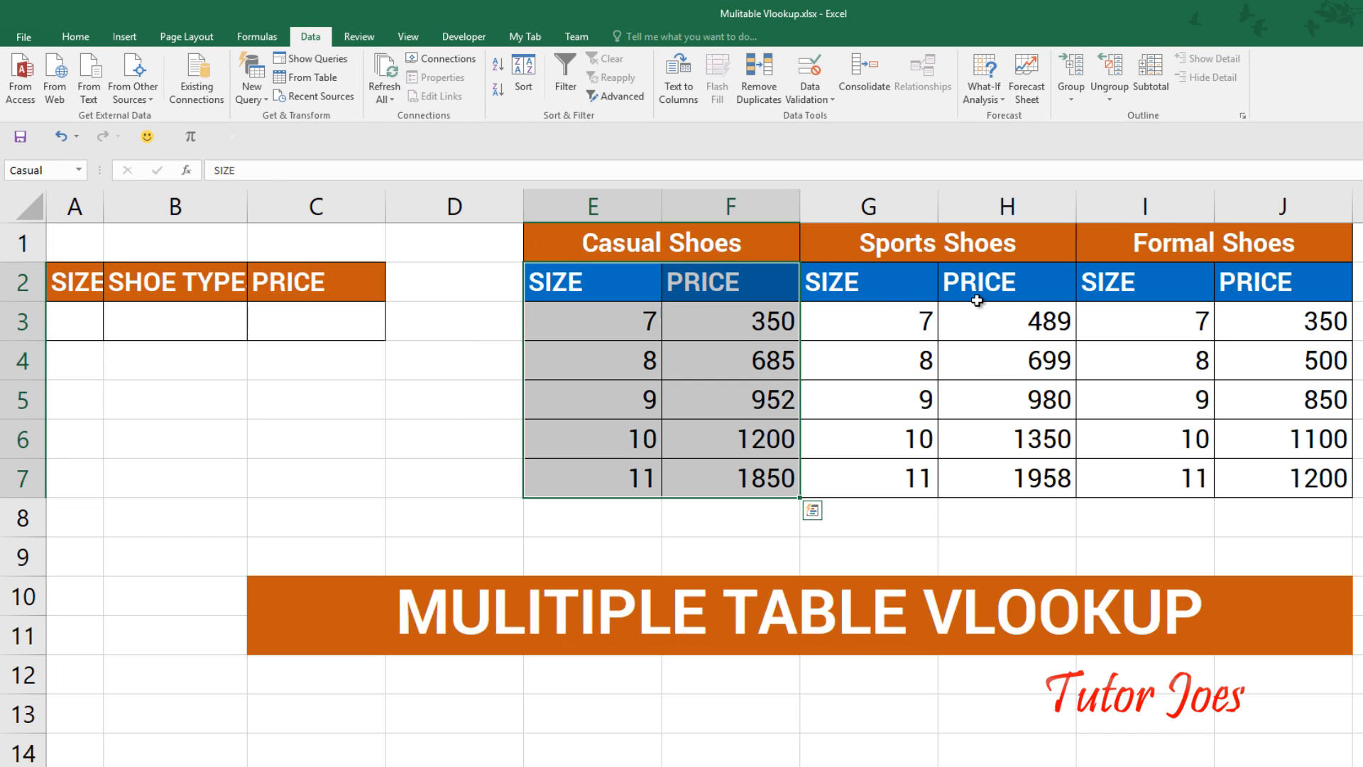
# Step: Name the Sports Shoes range G2:H7 "Sports" and jump to the named range to check it
pyautogui.doubleClick(908, 251)
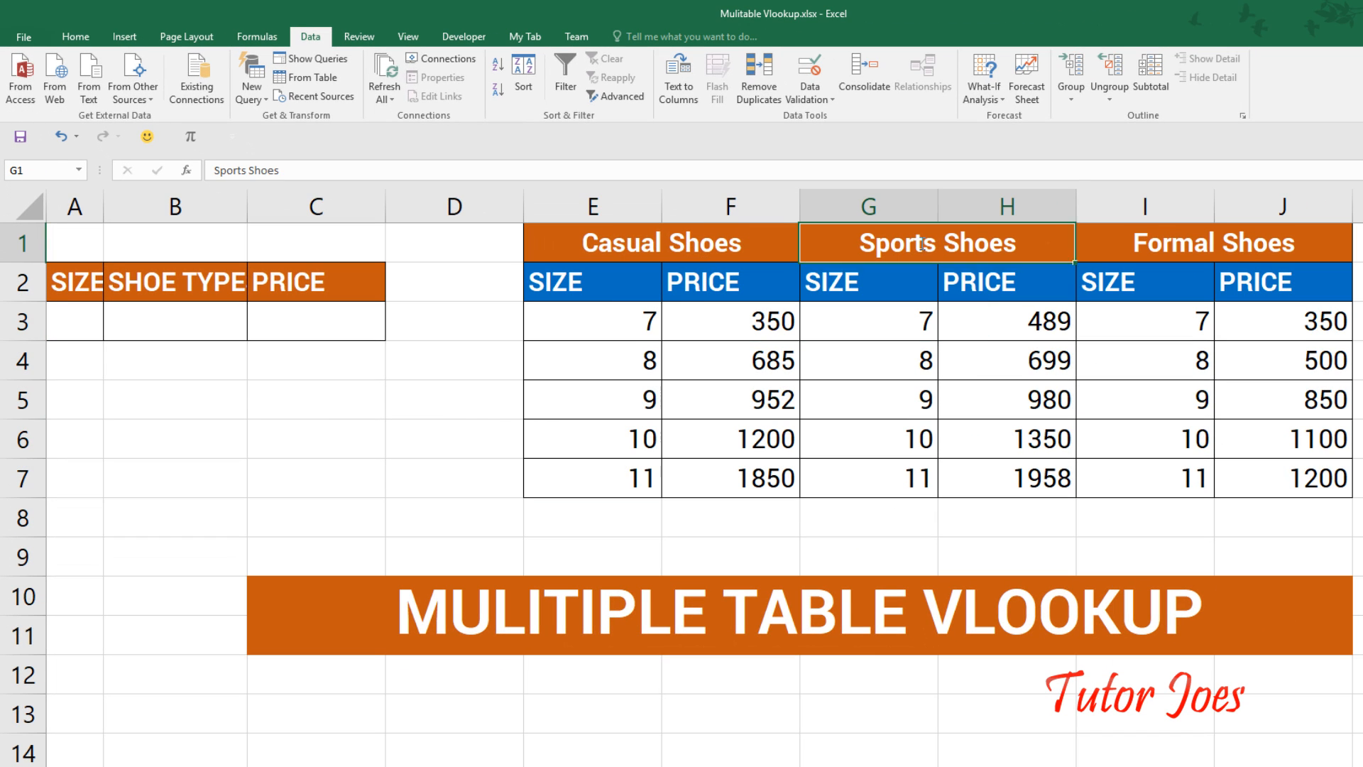
pyautogui.moveTo(937, 248); pyautogui.dragTo(1040, 470)
pyautogui.click(63, 171)
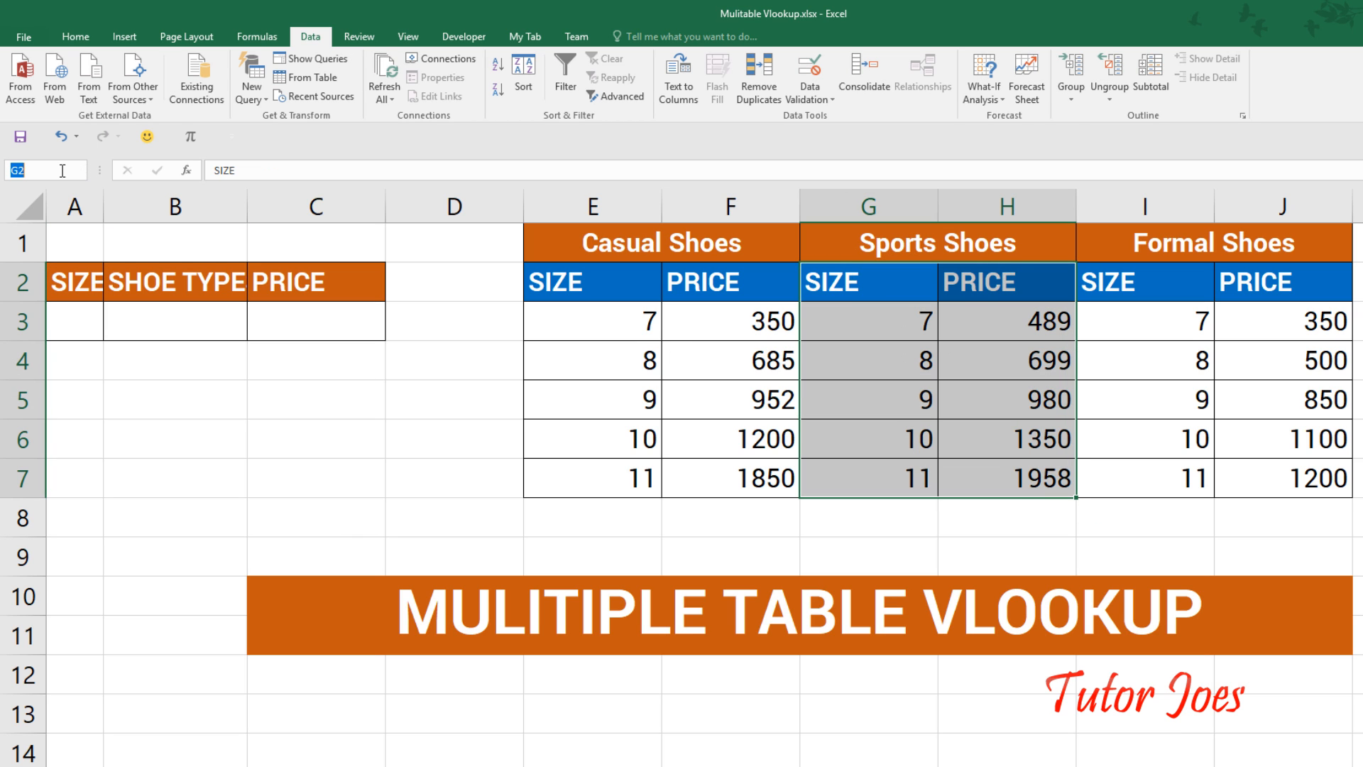
pyautogui.write('Sports')
pyautogui.click(73, 207)
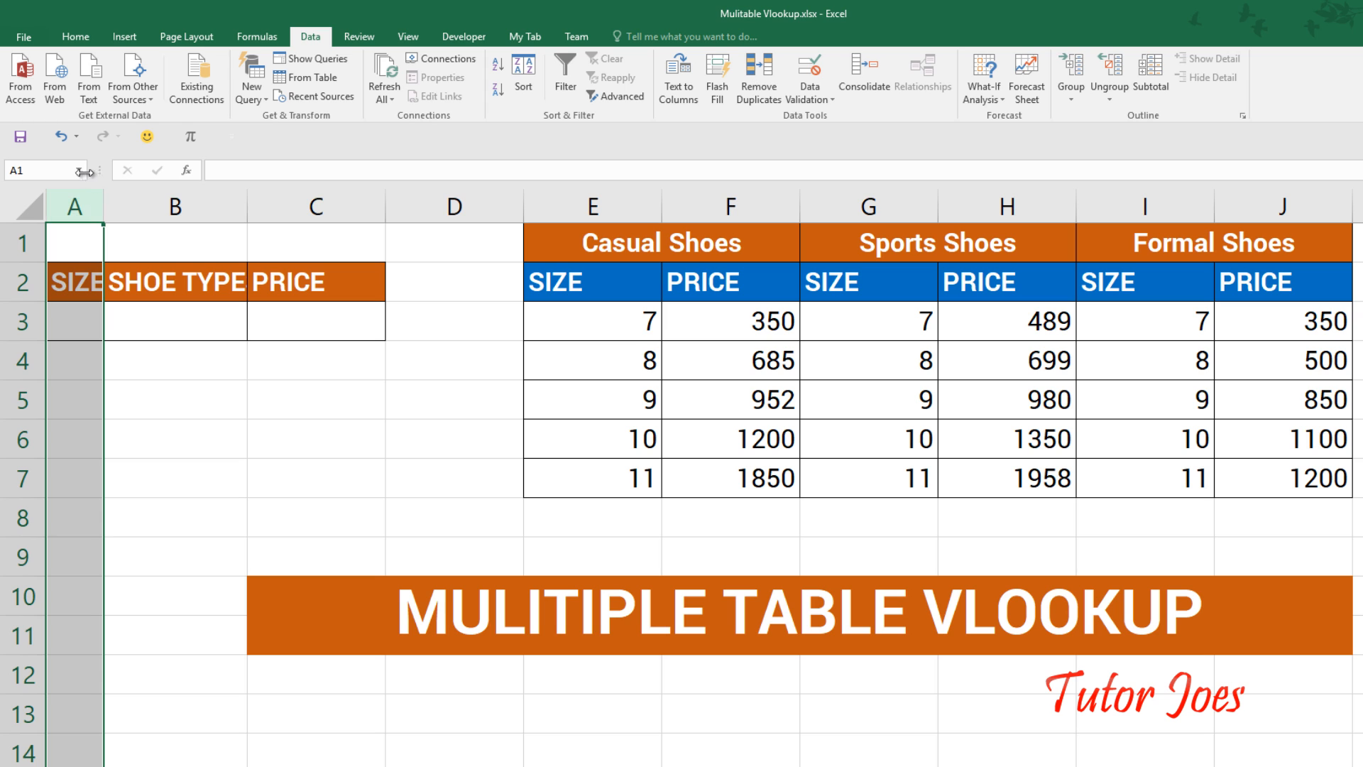
pyautogui.click(78, 171)
pyautogui.click(69, 206)
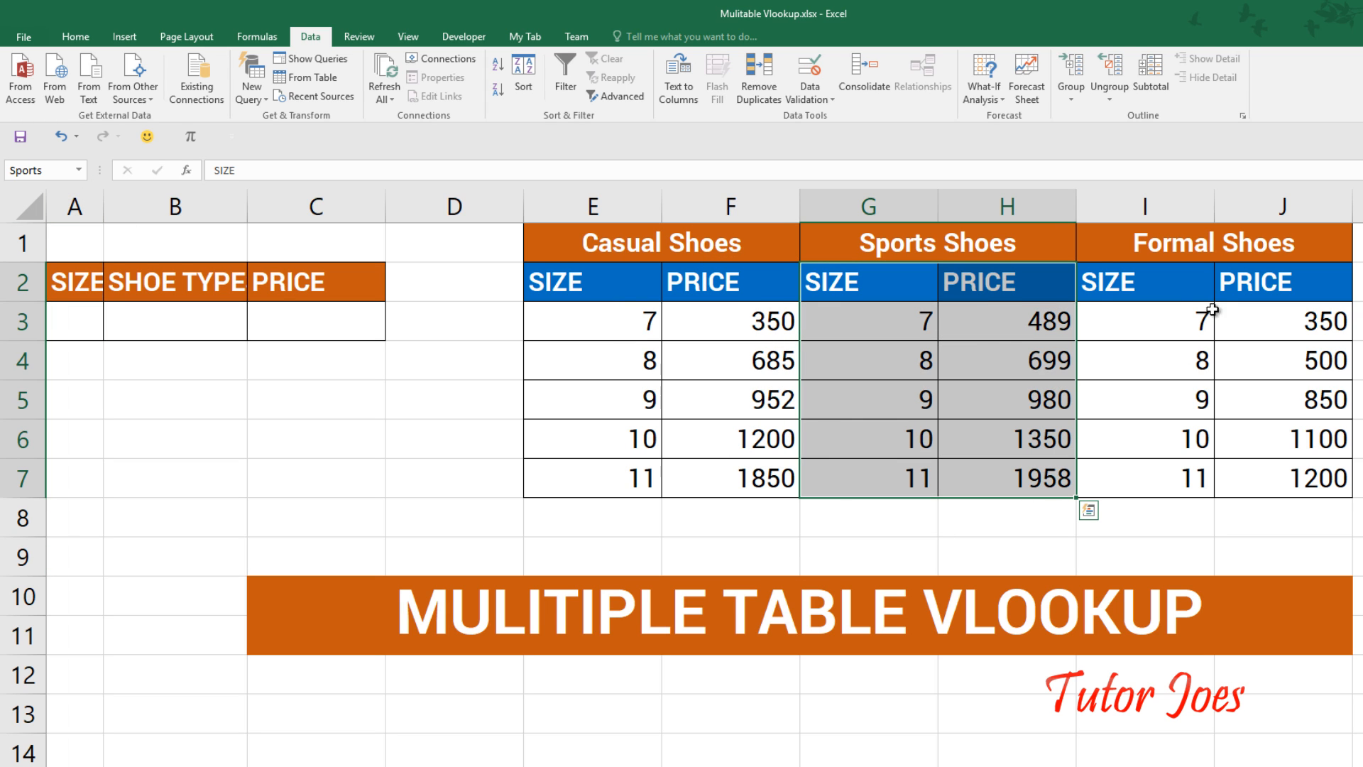
# Step: Name the Formal Shoes range I2:J7 "Formal"
pyautogui.click(1172, 290)
pyautogui.doubleClick(1188, 245)
pyautogui.moveTo(1216, 246); pyautogui.dragTo(1297, 471)
pyautogui.click(1114, 288)
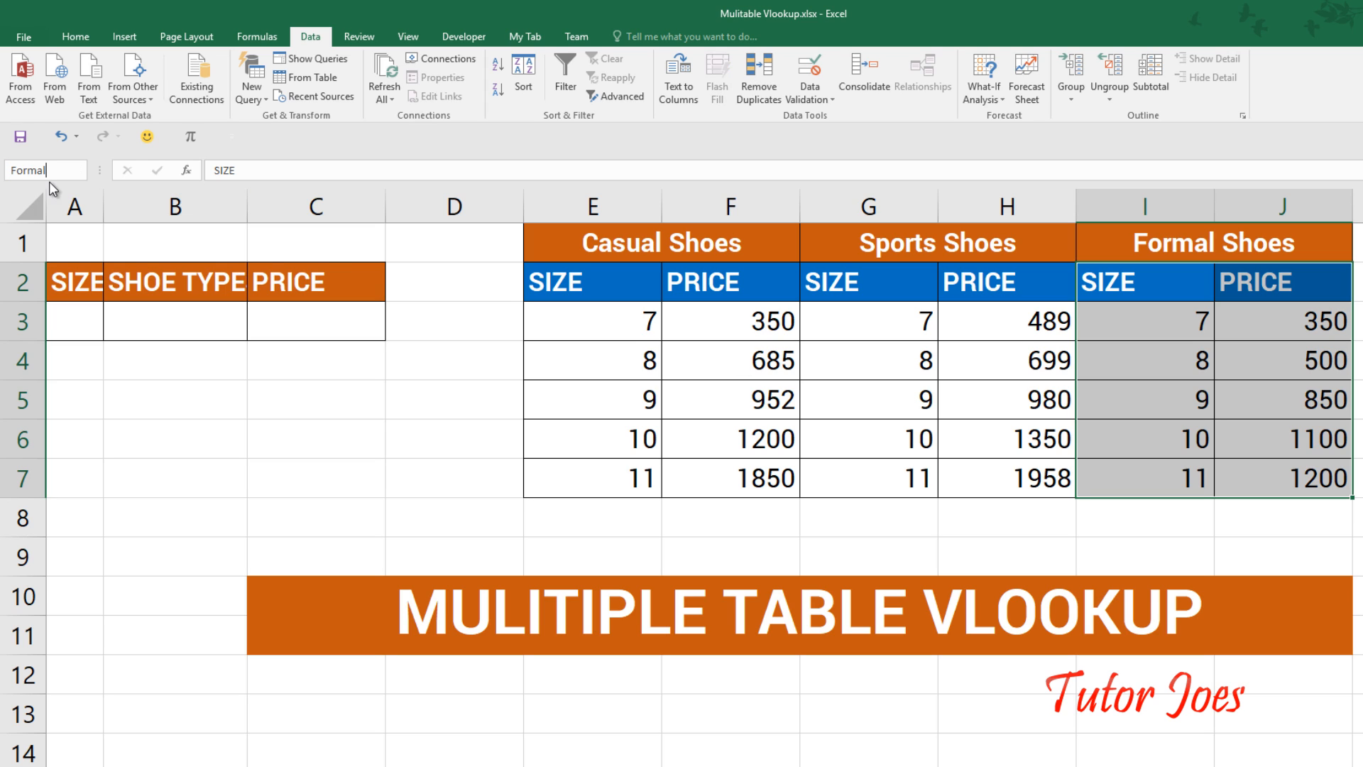
pyautogui.press('Return')
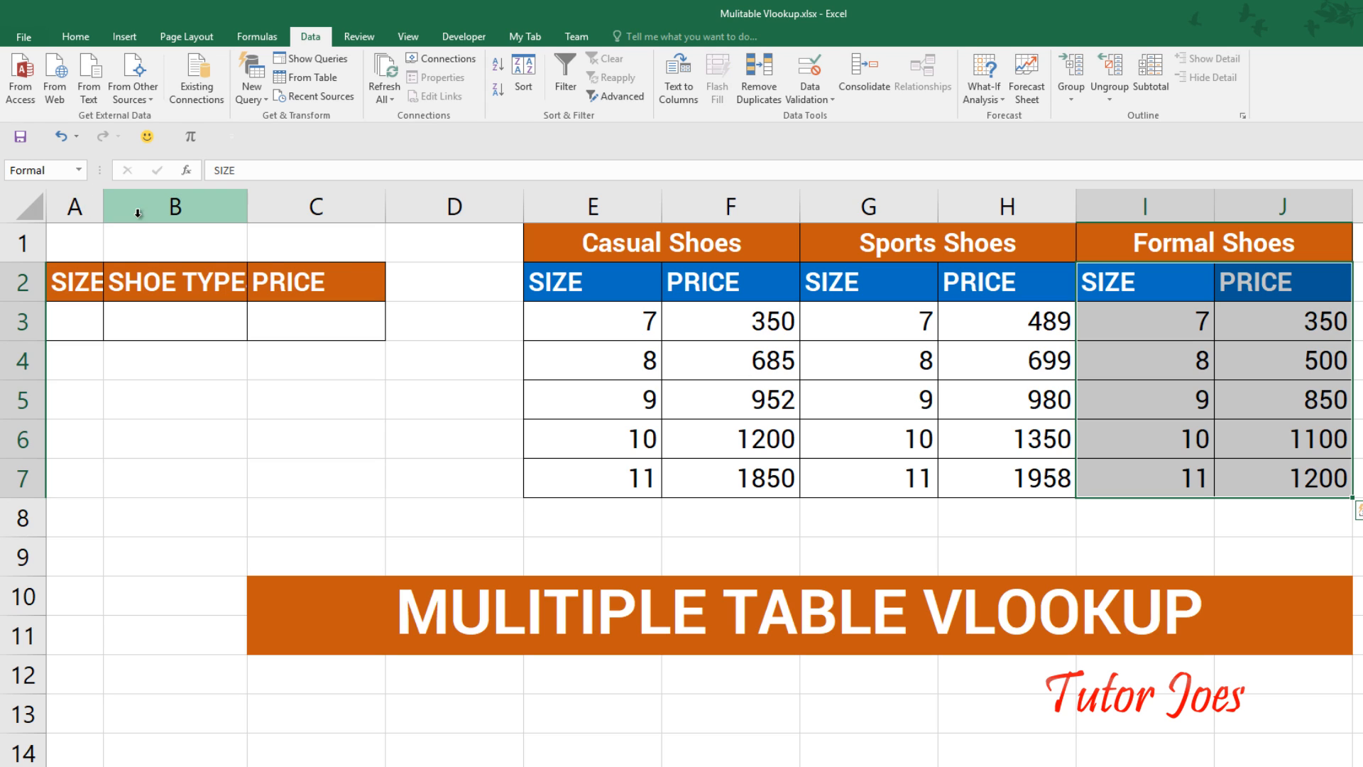
# Step: Jump to the Casual, Formal and Sports named ranges in turn to check the cells they cover
pyautogui.click(78, 171)
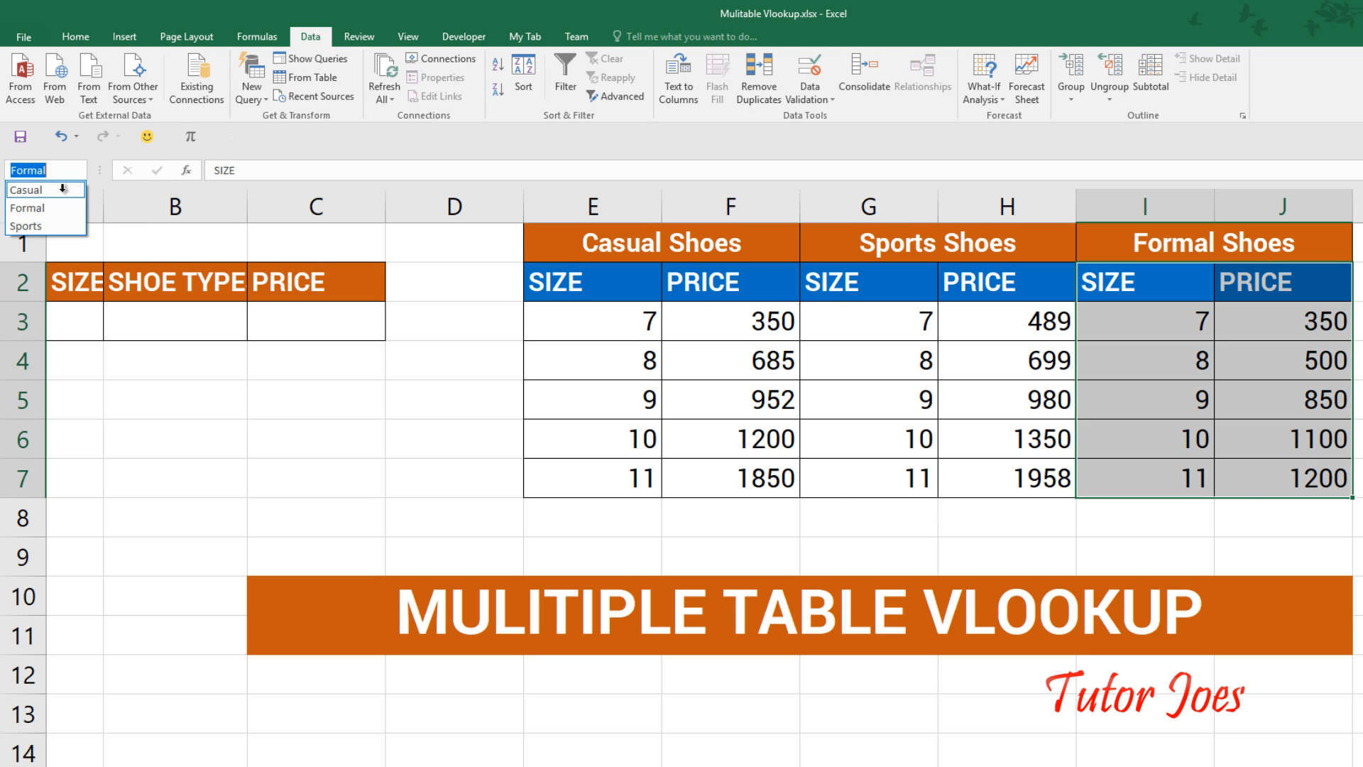
pyautogui.click(75, 185)
pyautogui.click(78, 170)
pyautogui.click(67, 204)
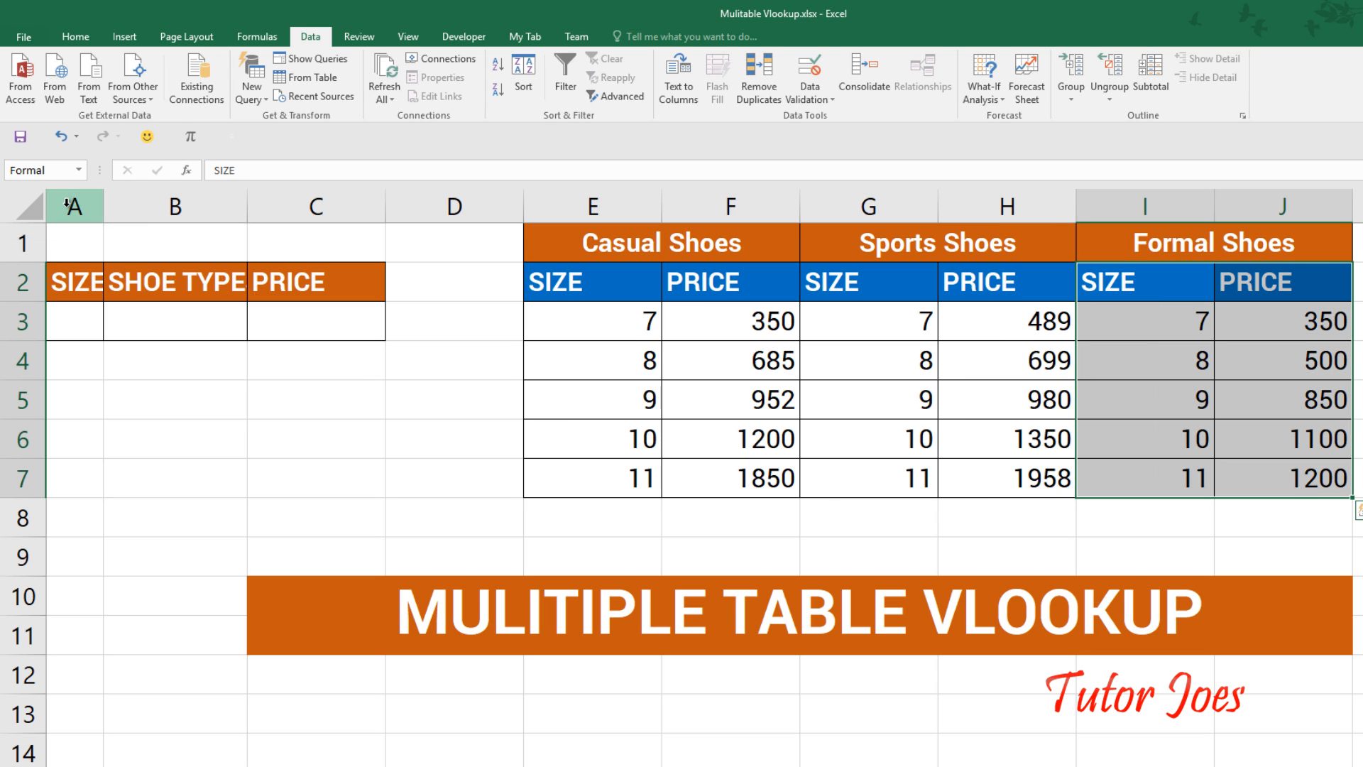
pyautogui.click(78, 170)
pyautogui.click(47, 227)
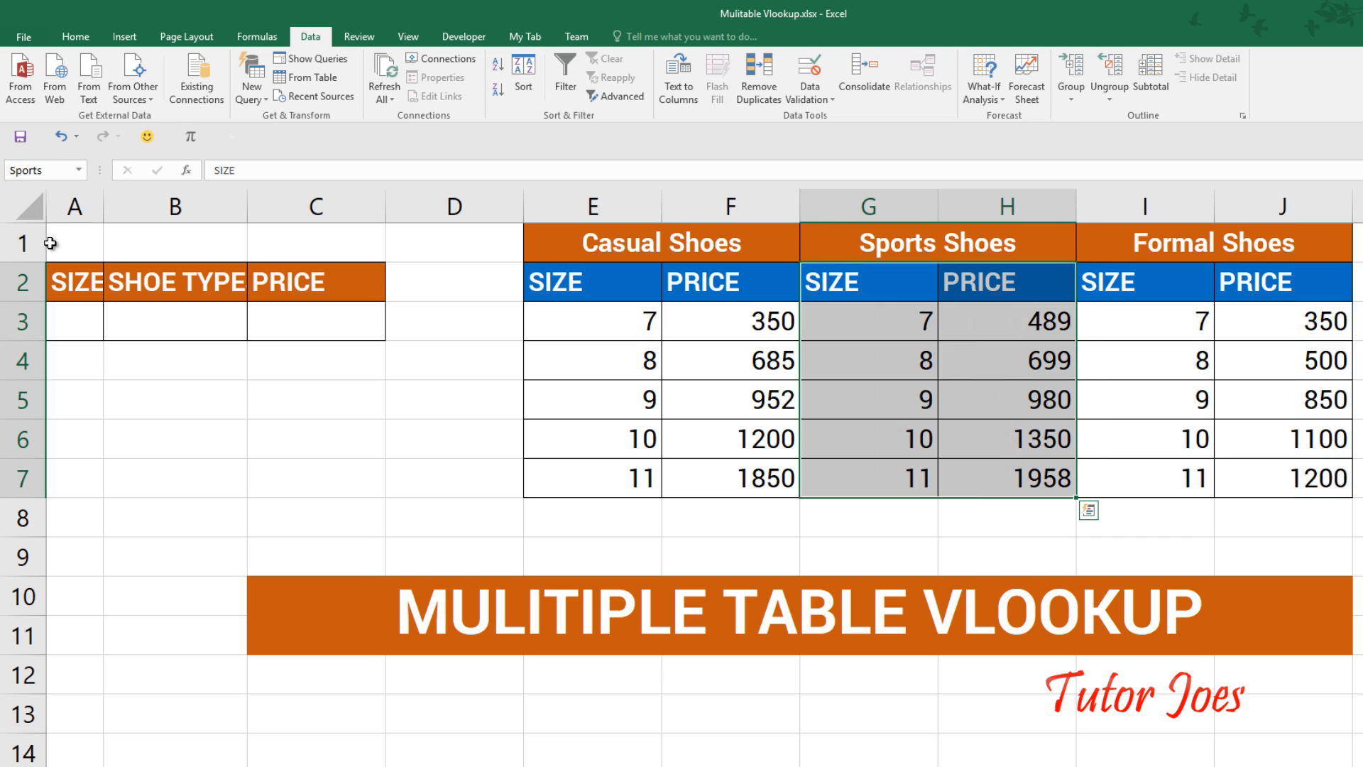
# Step: Enter "Formal,Casual," in the empty cell B6, copying the word Casual from the Casual Shoes heading
pyautogui.click(174, 343)
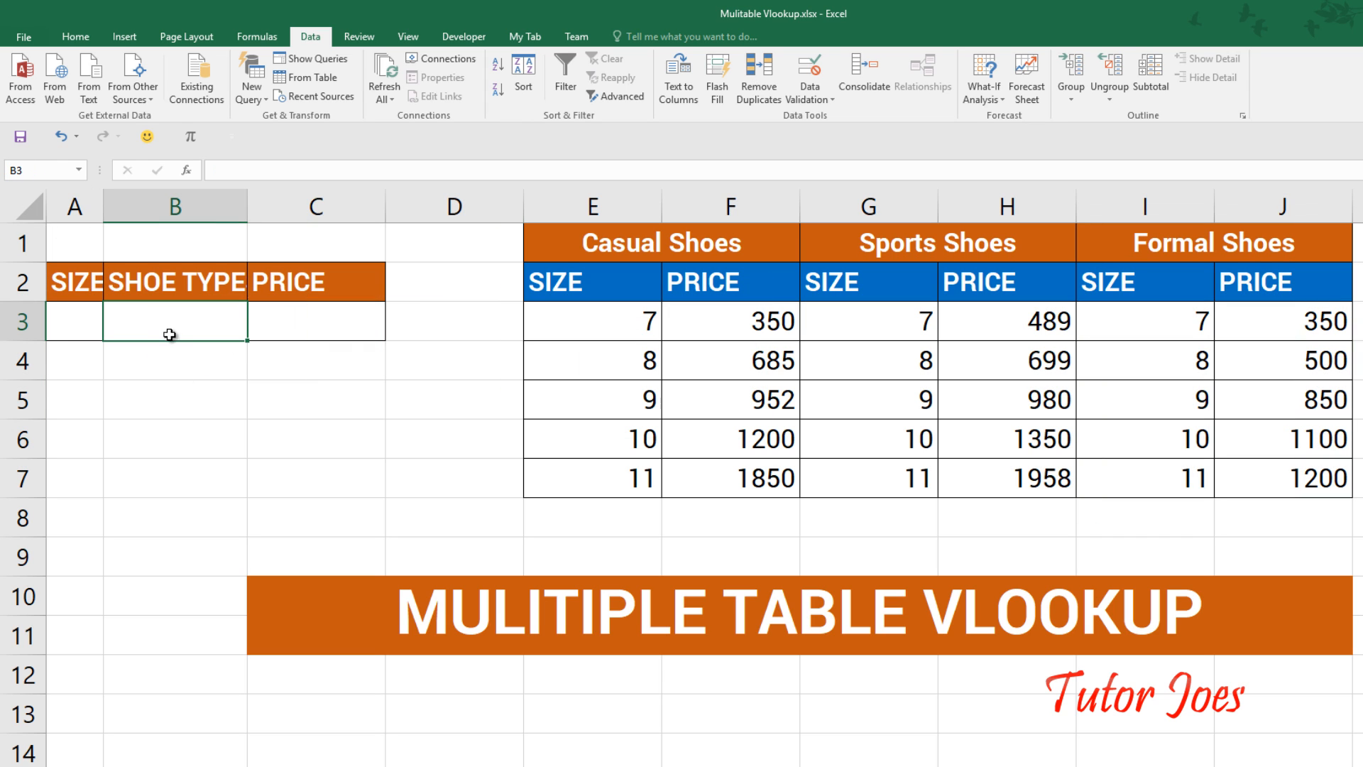
pyautogui.doubleClick(163, 450)
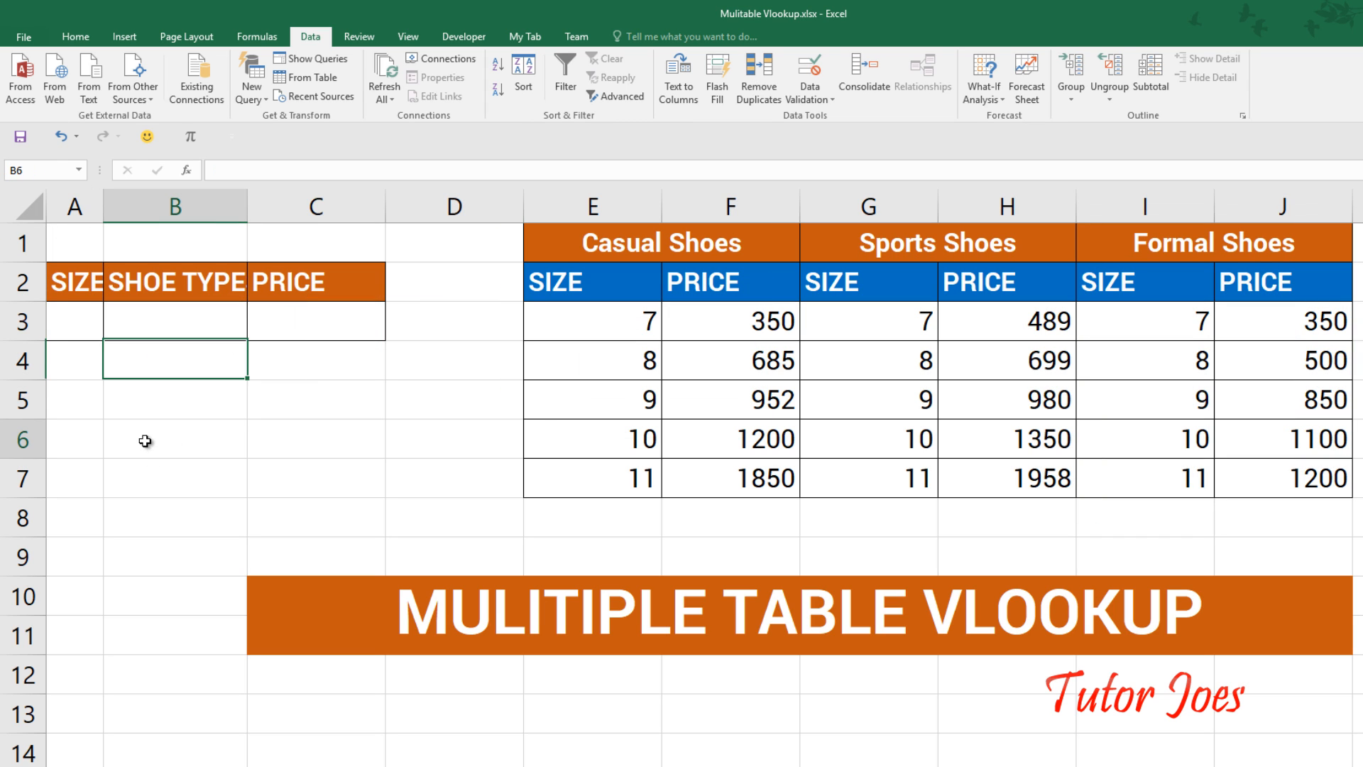
pyautogui.write('Formal,')
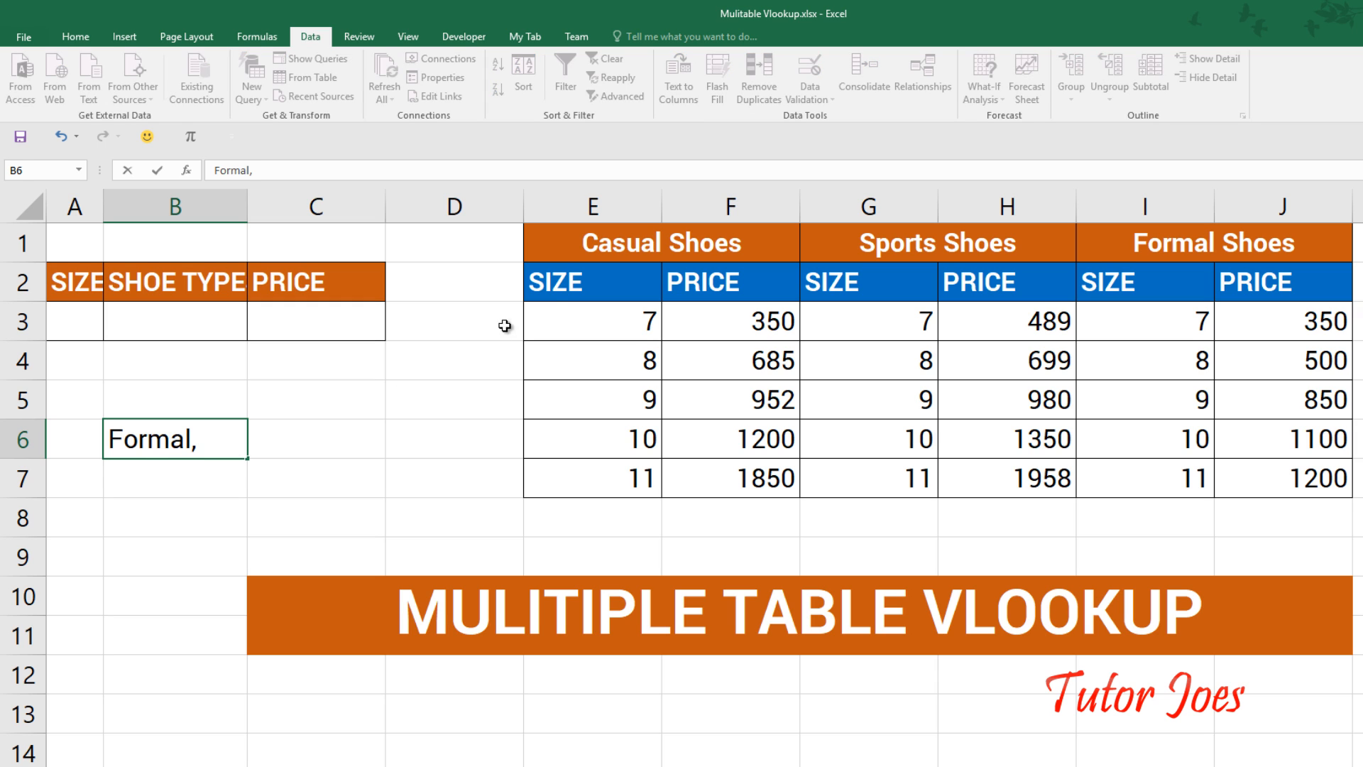
pyautogui.doubleClick(612, 250)
pyautogui.moveTo(670, 244); pyautogui.dragTo(537, 248)
pyautogui.hotkey('ctrl', 'c')
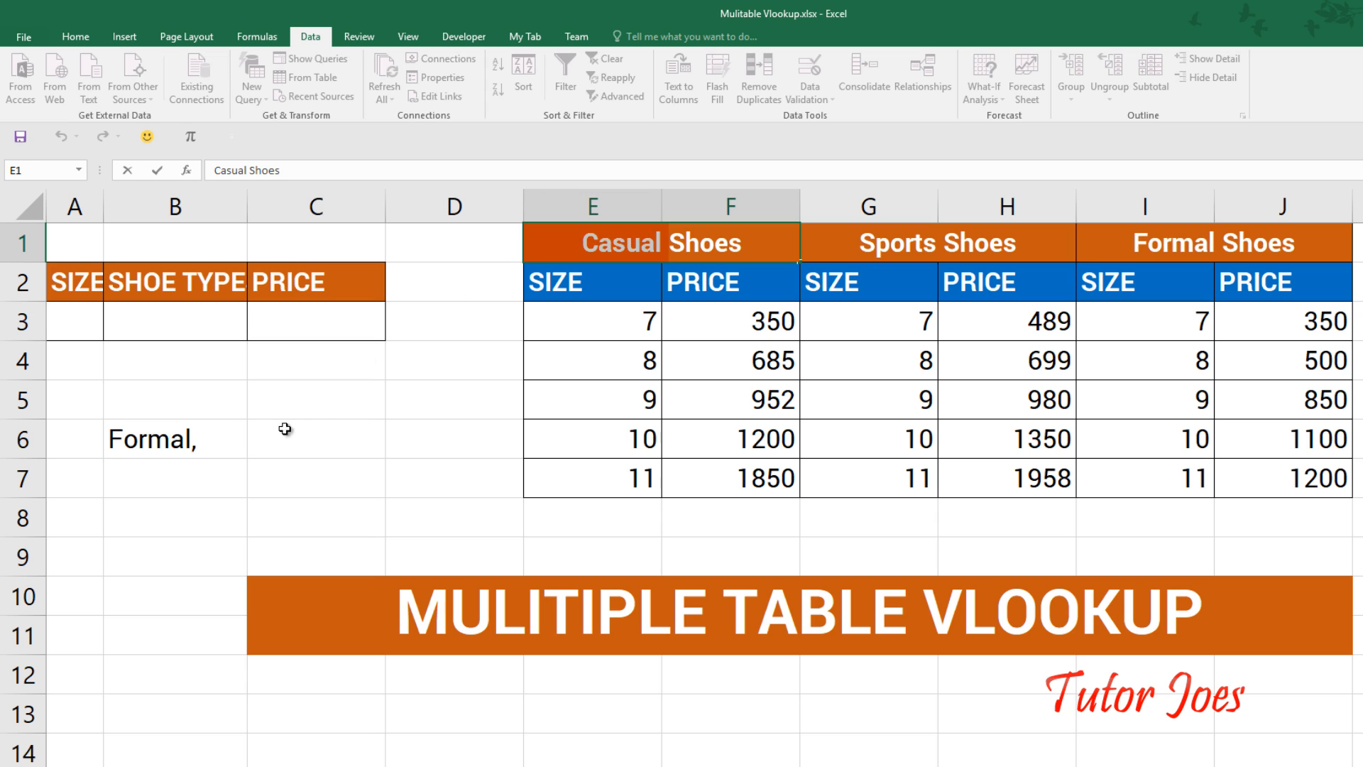
pyautogui.doubleClick(237, 445)
pyautogui.hotkey('ctrl', 'v')
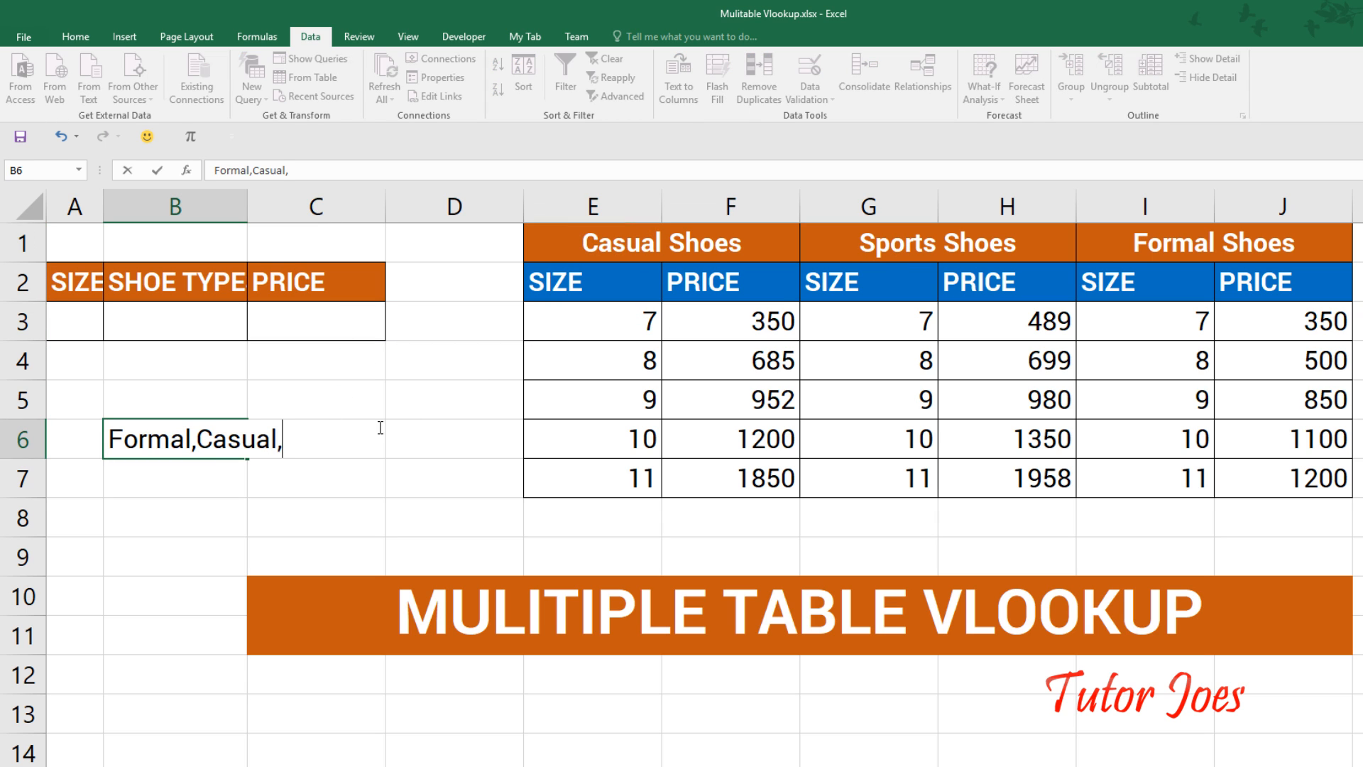
# Step: Complete the B6 text as "Formal,Casual,Sports" using the word from the Sports Shoes heading, and cut the whole text out of the cell
pyautogui.doubleClick(888, 240)
pyautogui.moveTo(937, 243); pyautogui.dragTo(782, 281)
pyautogui.click(297, 453)
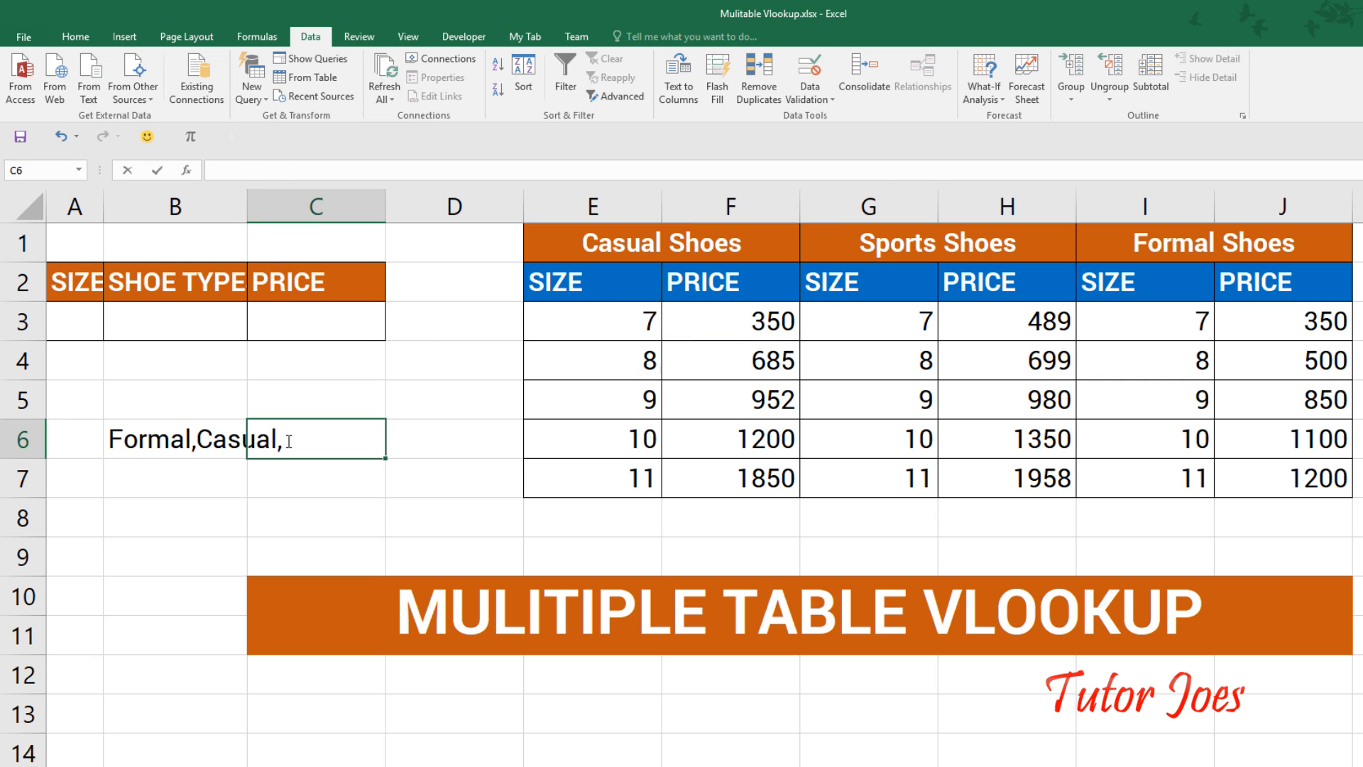
pyautogui.click(219, 447)
pyautogui.doubleClick(216, 446)
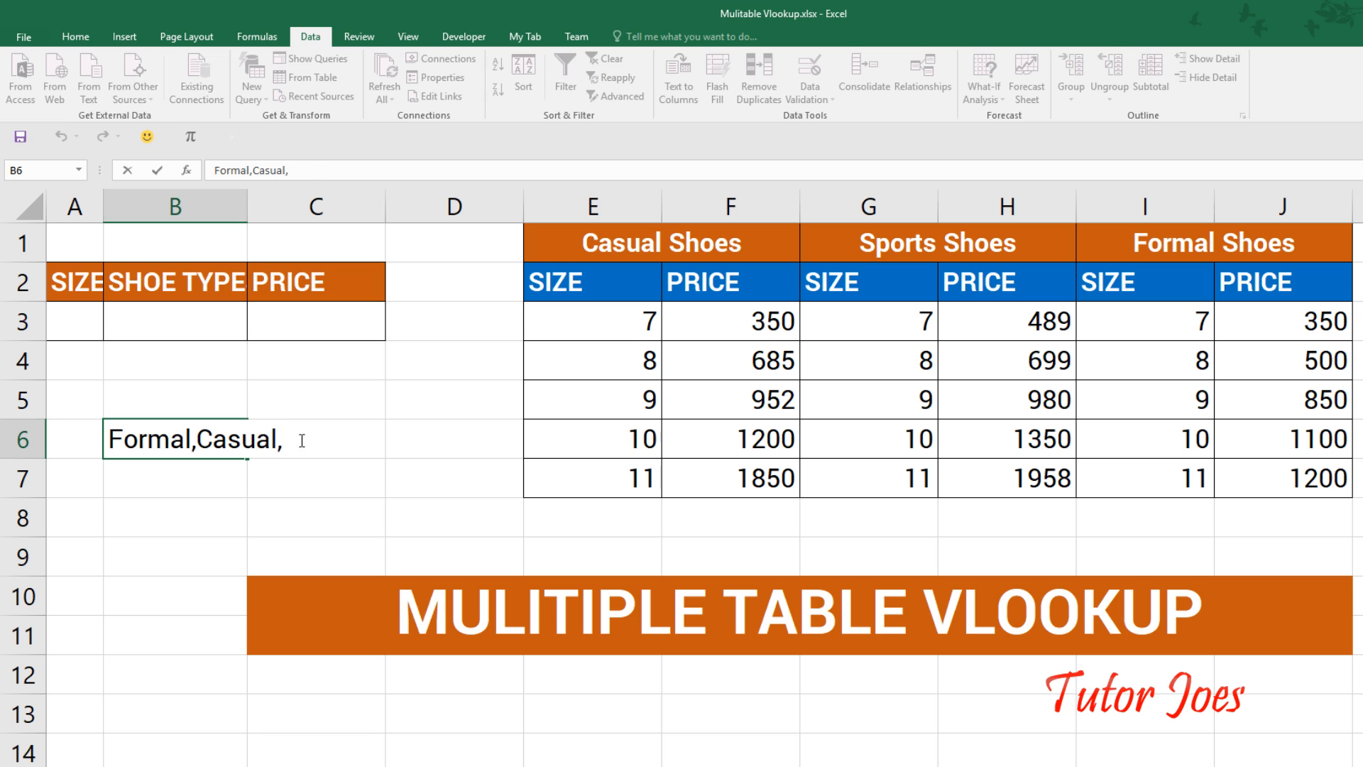
pyautogui.hotkey('ctrl', 'v')
pyautogui.moveTo(353, 440); pyautogui.dragTo(79, 448)
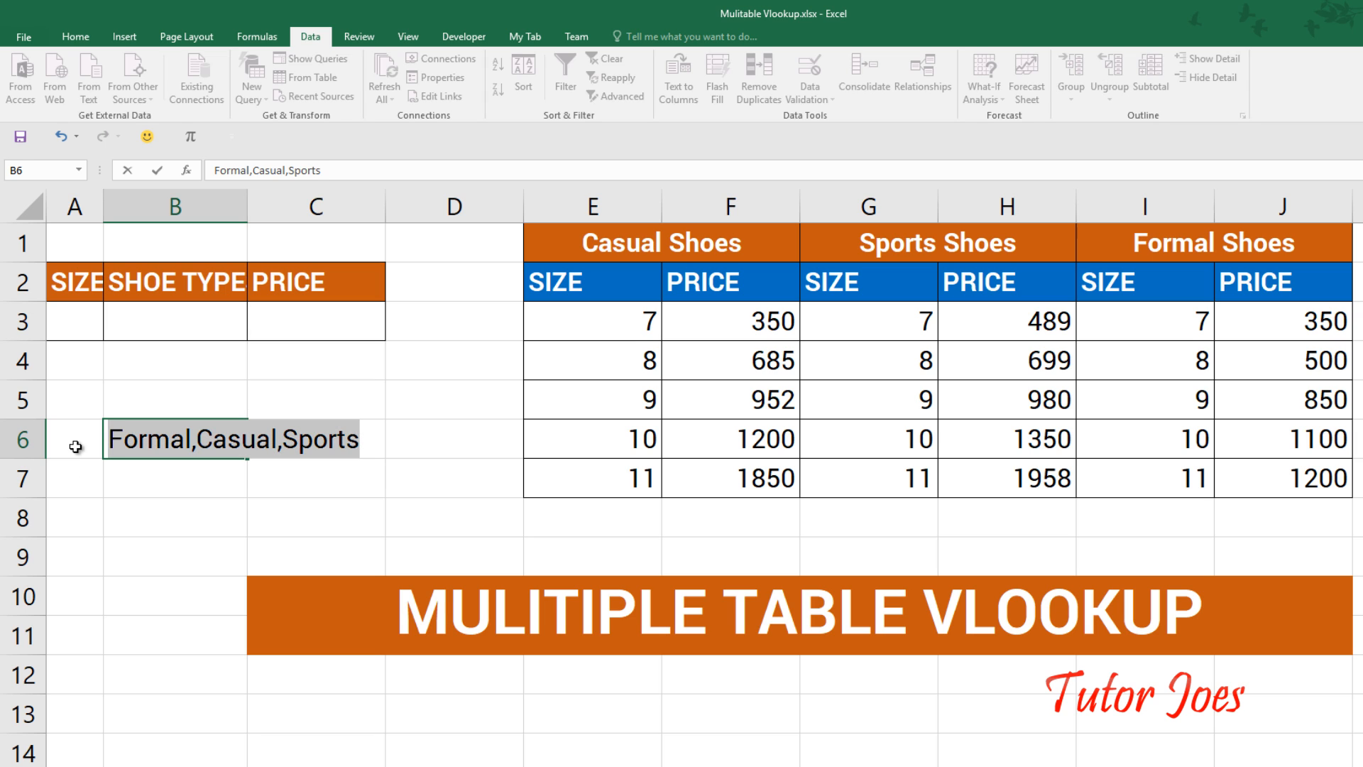
pyautogui.press('BackSpace')
pyautogui.click(165, 408)
# Step: Add list data validation to cell B3 with the source "Formal,Casual,Sports", and open the dropdown to check its entries
pyautogui.click(186, 317)
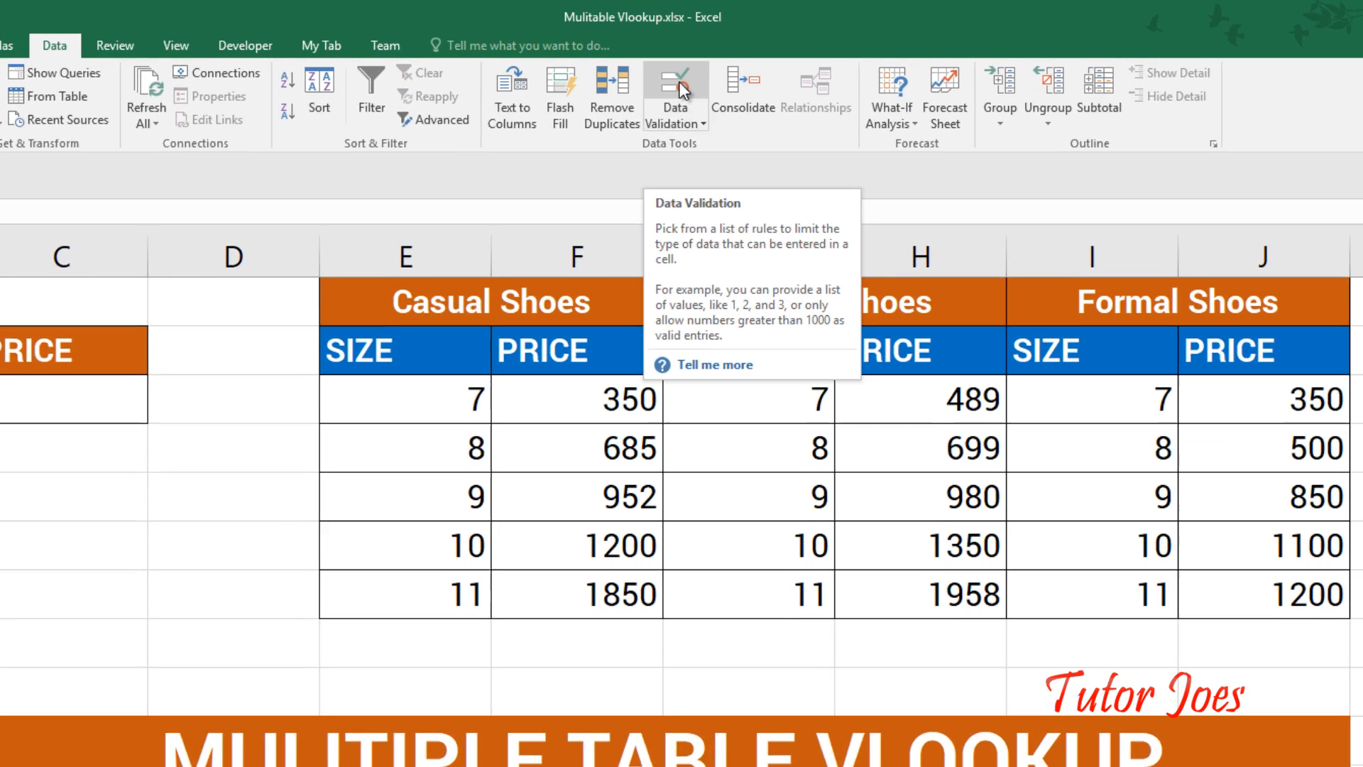
pyautogui.click(812, 79)
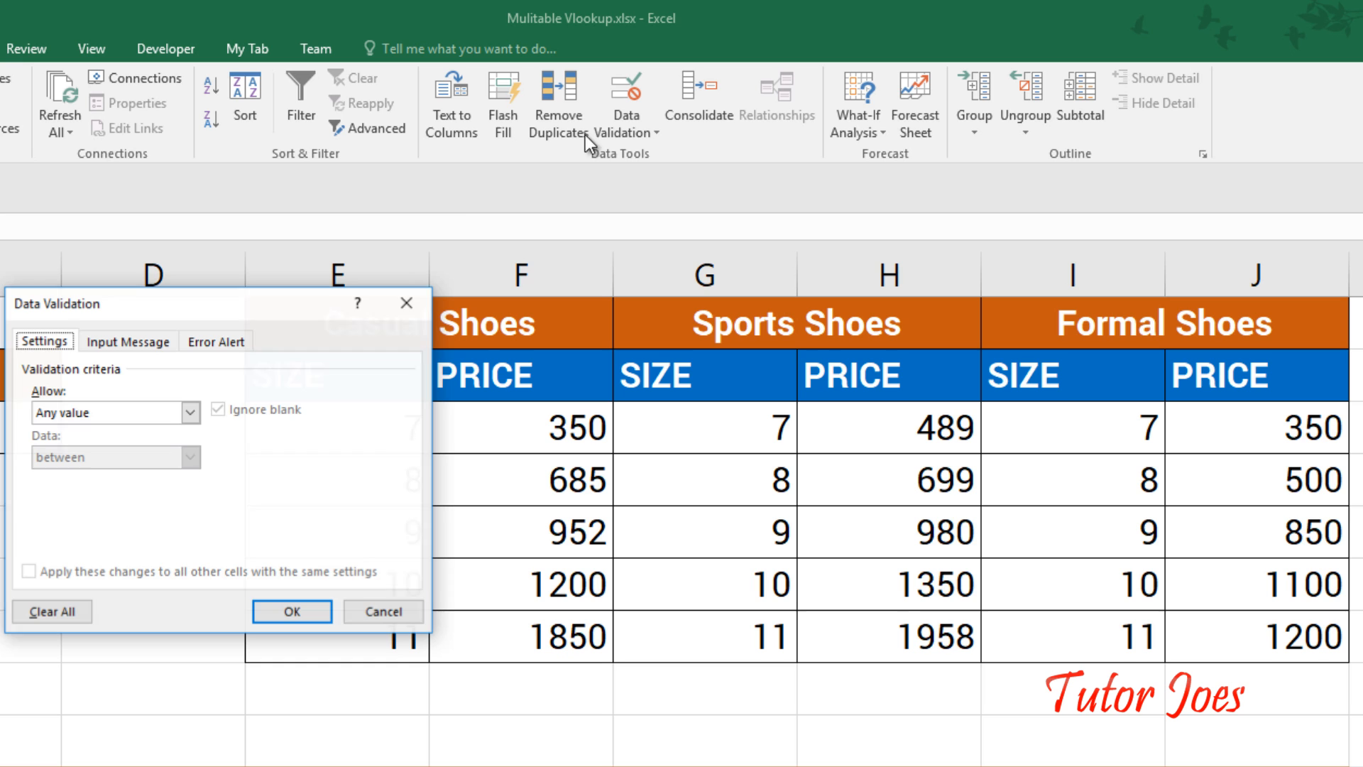
pyautogui.click(190, 412)
pyautogui.click(64, 474)
pyautogui.click(100, 505)
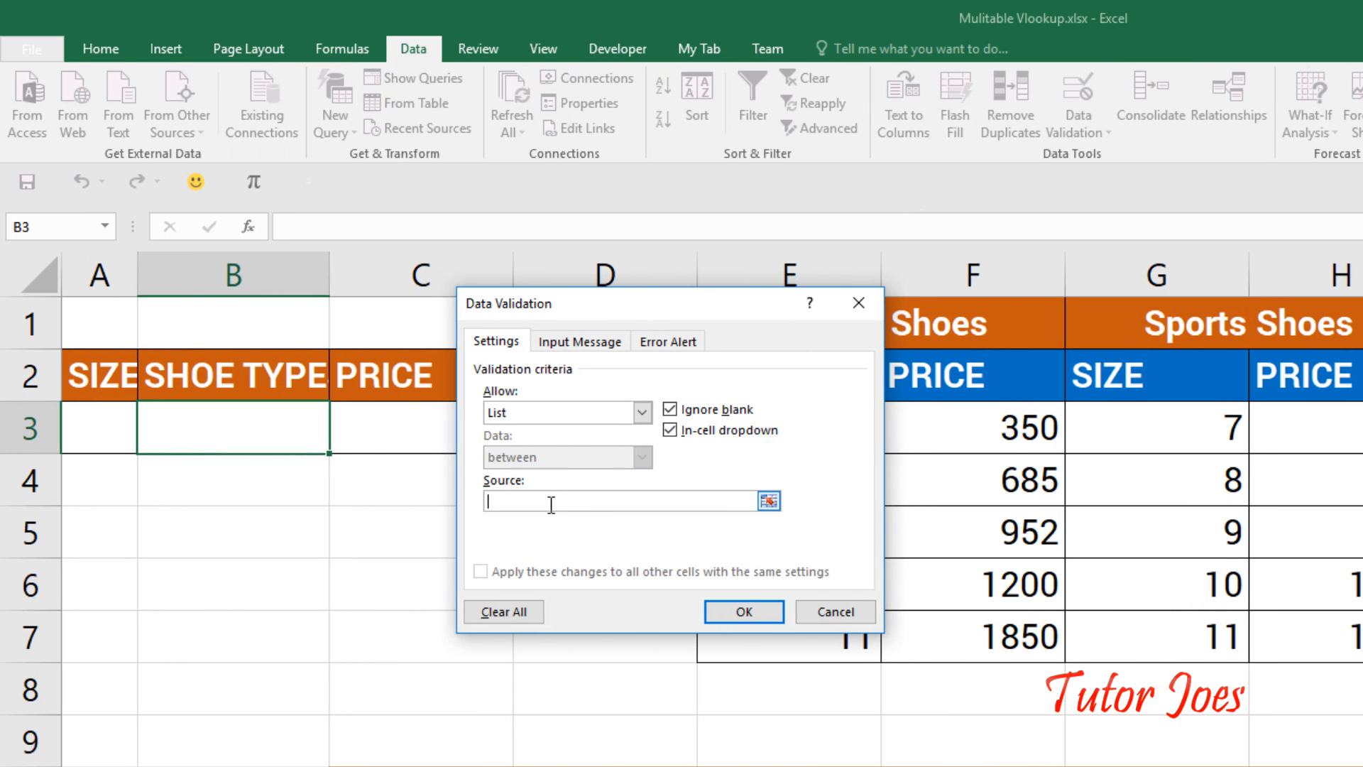
pyautogui.hotkey('ctrl', 'v')
pyautogui.click(744, 612)
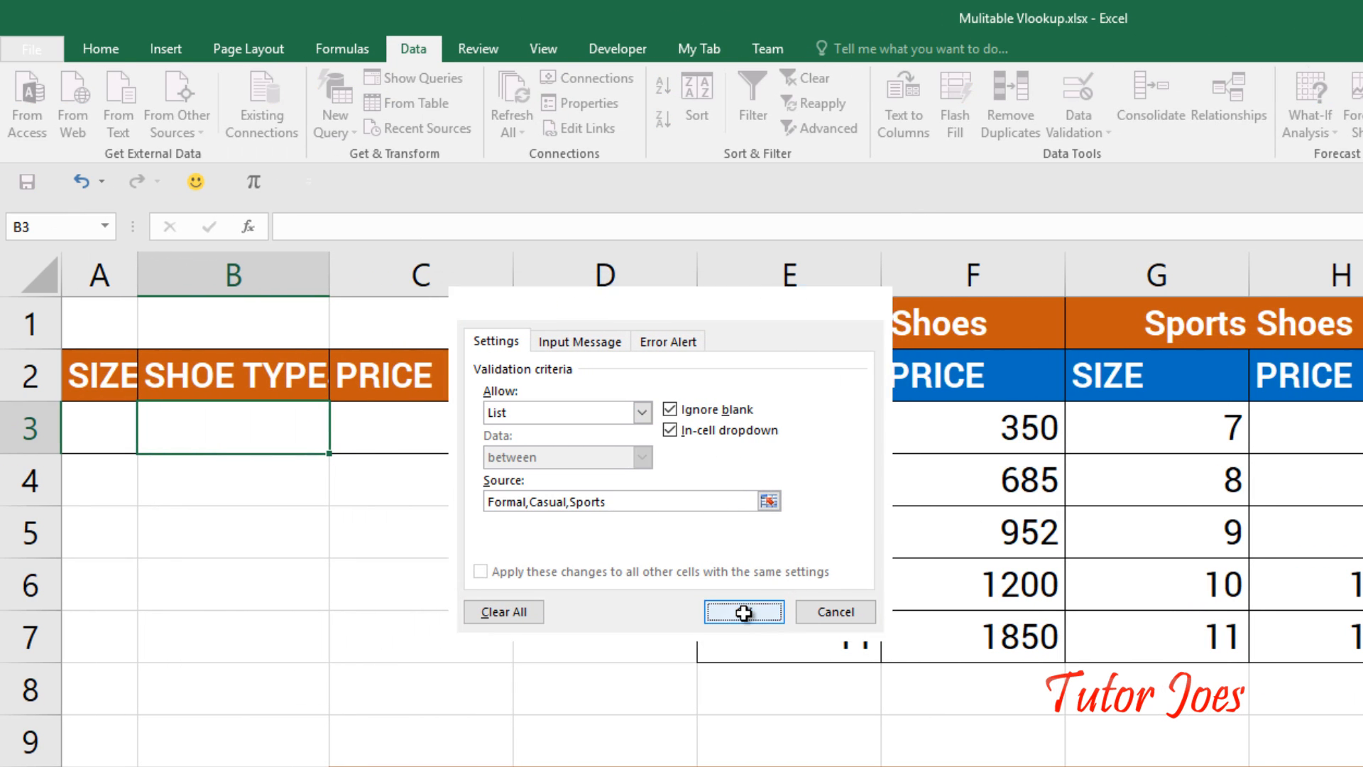
pyautogui.click(340, 443)
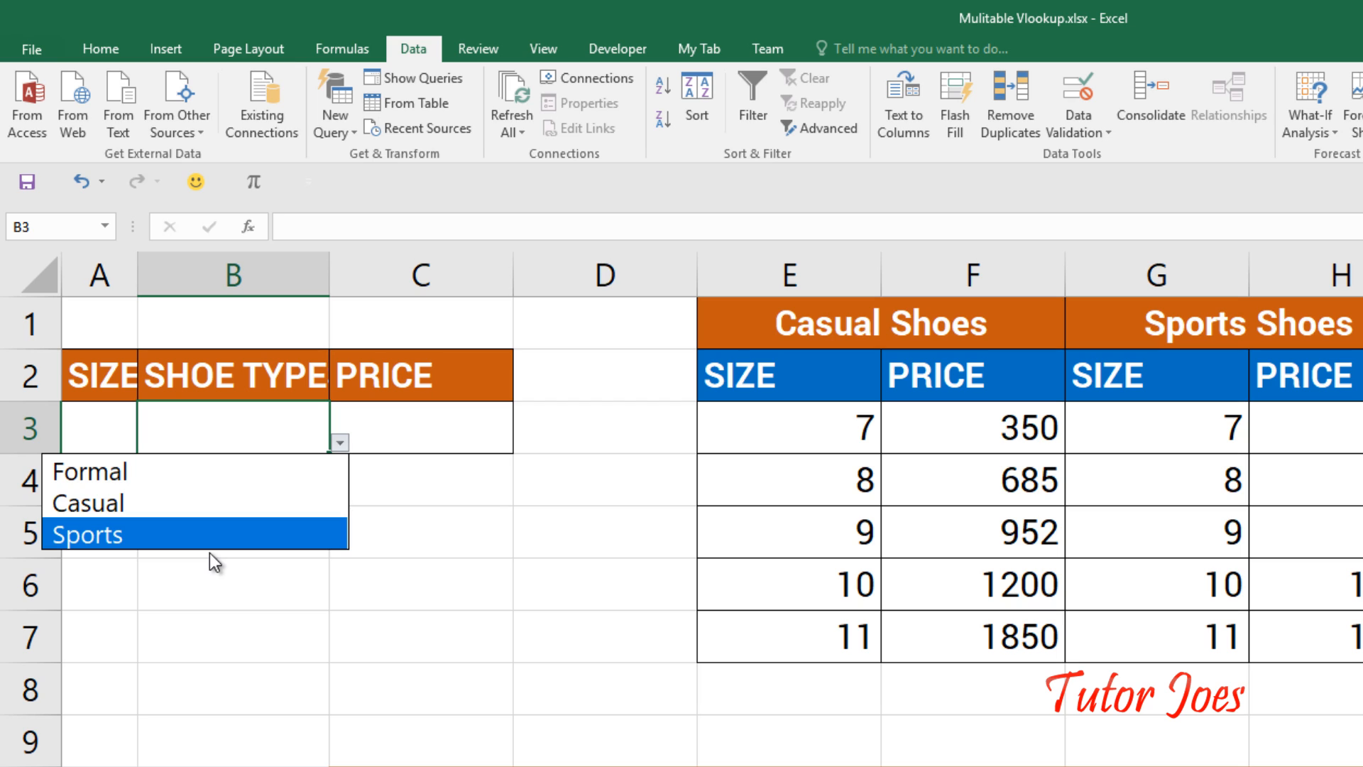
pyautogui.press('Escape')
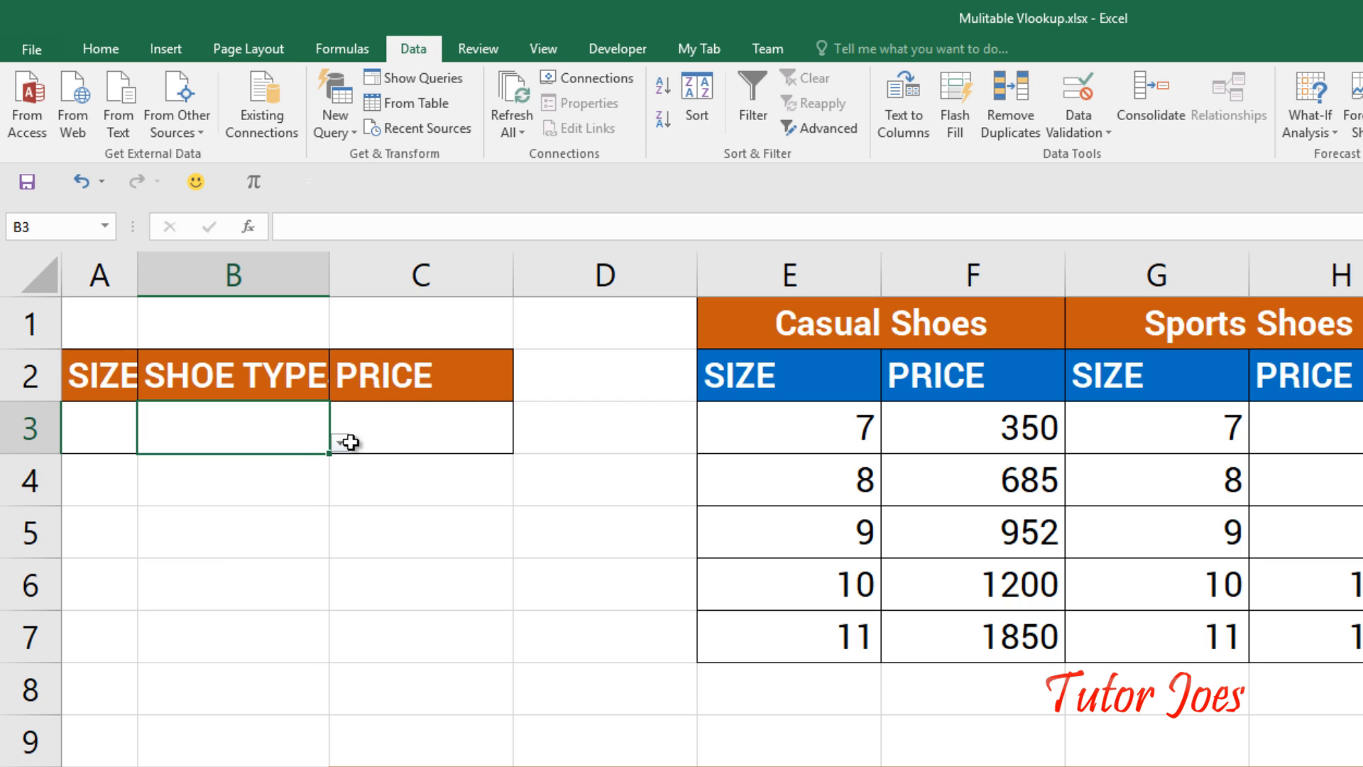
# Step: Choose size 7 in A3 and shoe type Sports in B3, and jump to the Sports named range to check it
pyautogui.click(112, 433)
pyautogui.click(149, 443)
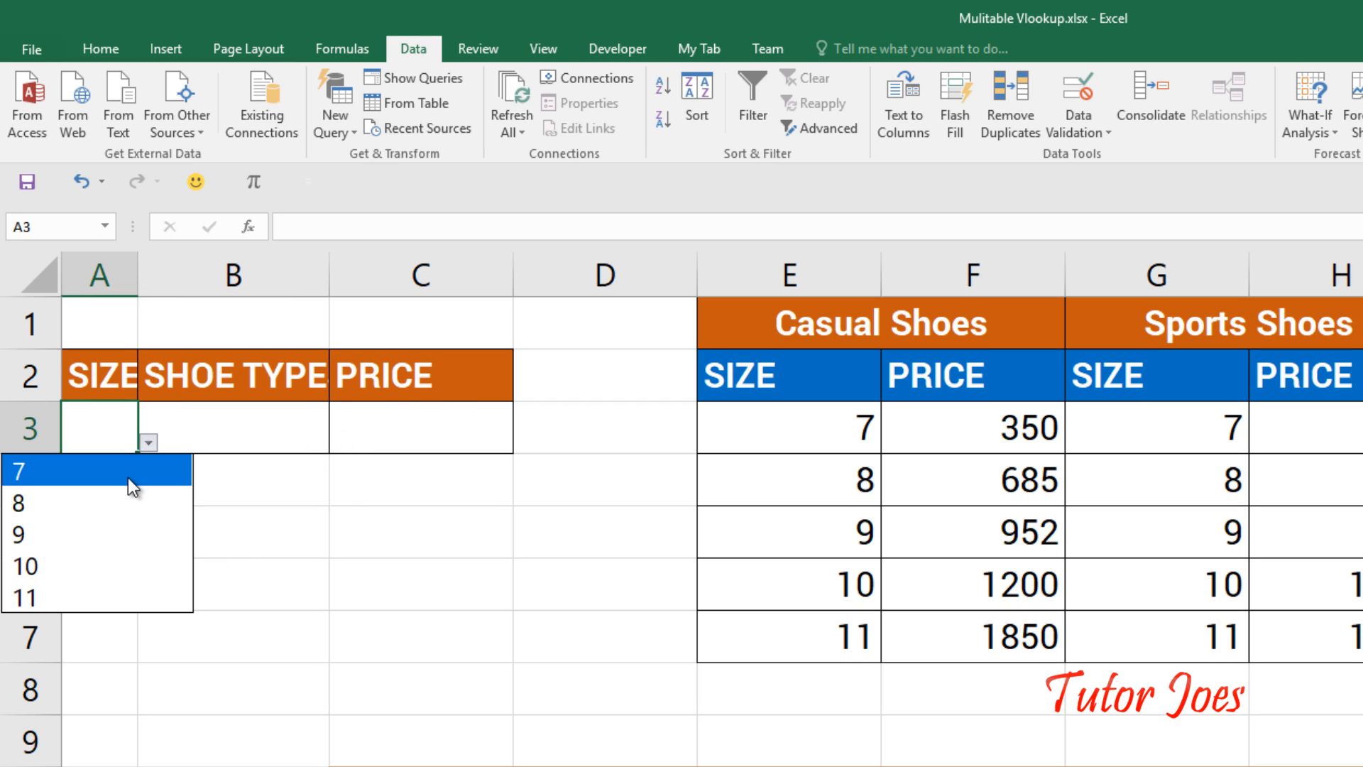
pyautogui.click(128, 474)
pyautogui.click(313, 432)
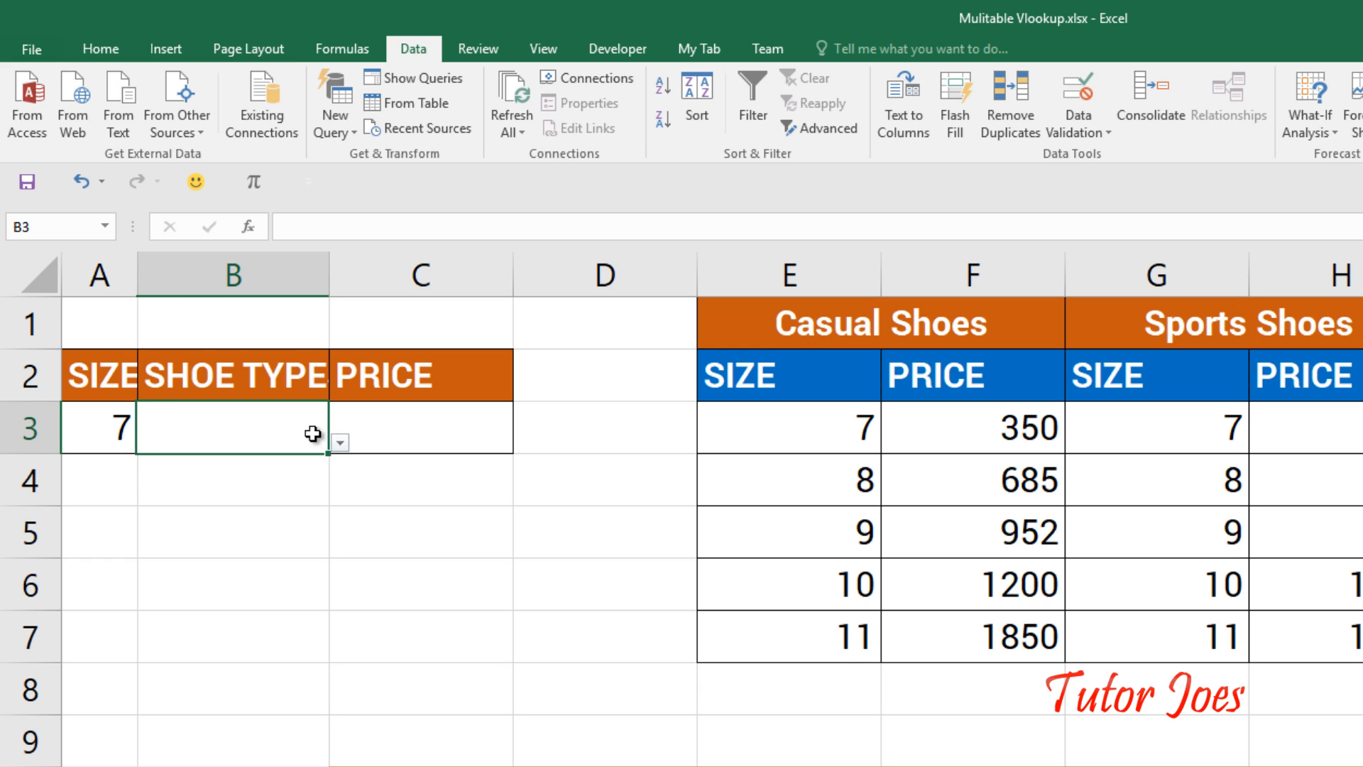
pyautogui.click(341, 443)
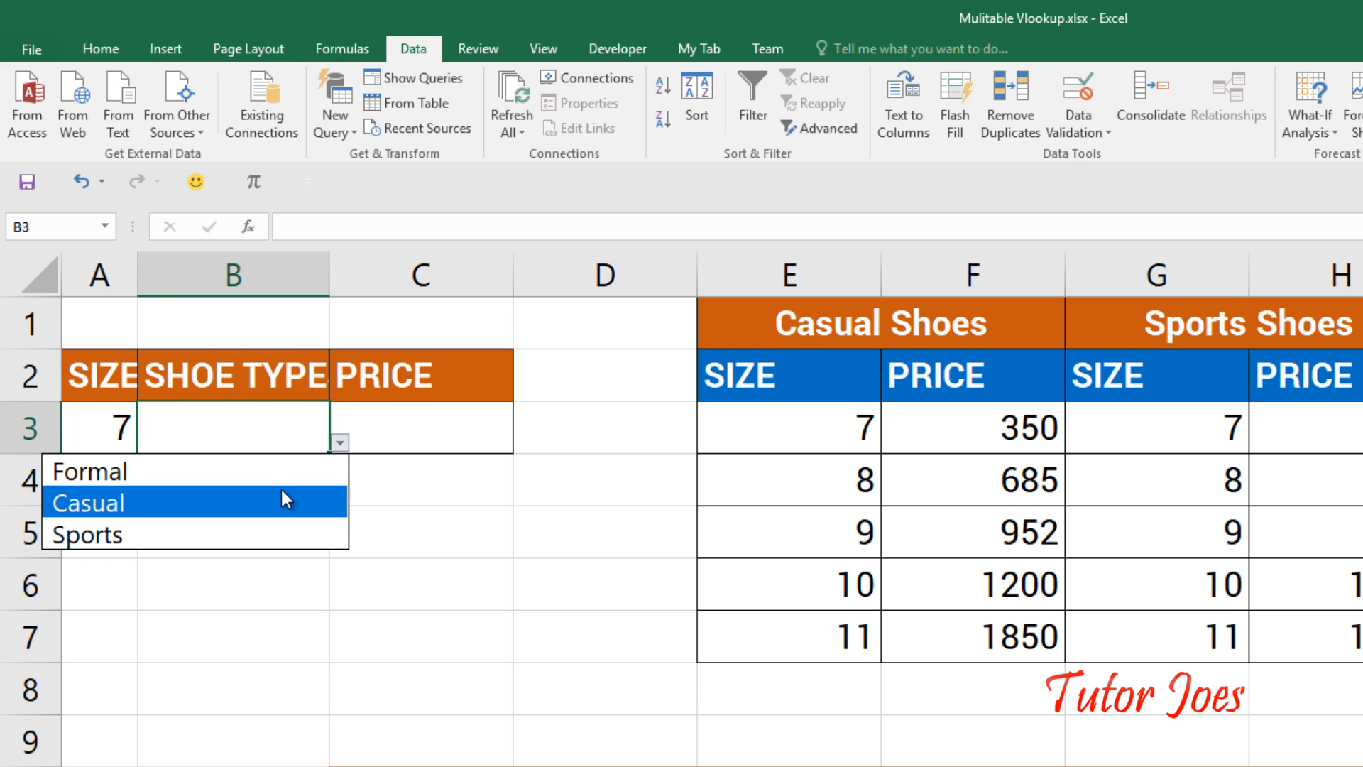
pyautogui.click(257, 533)
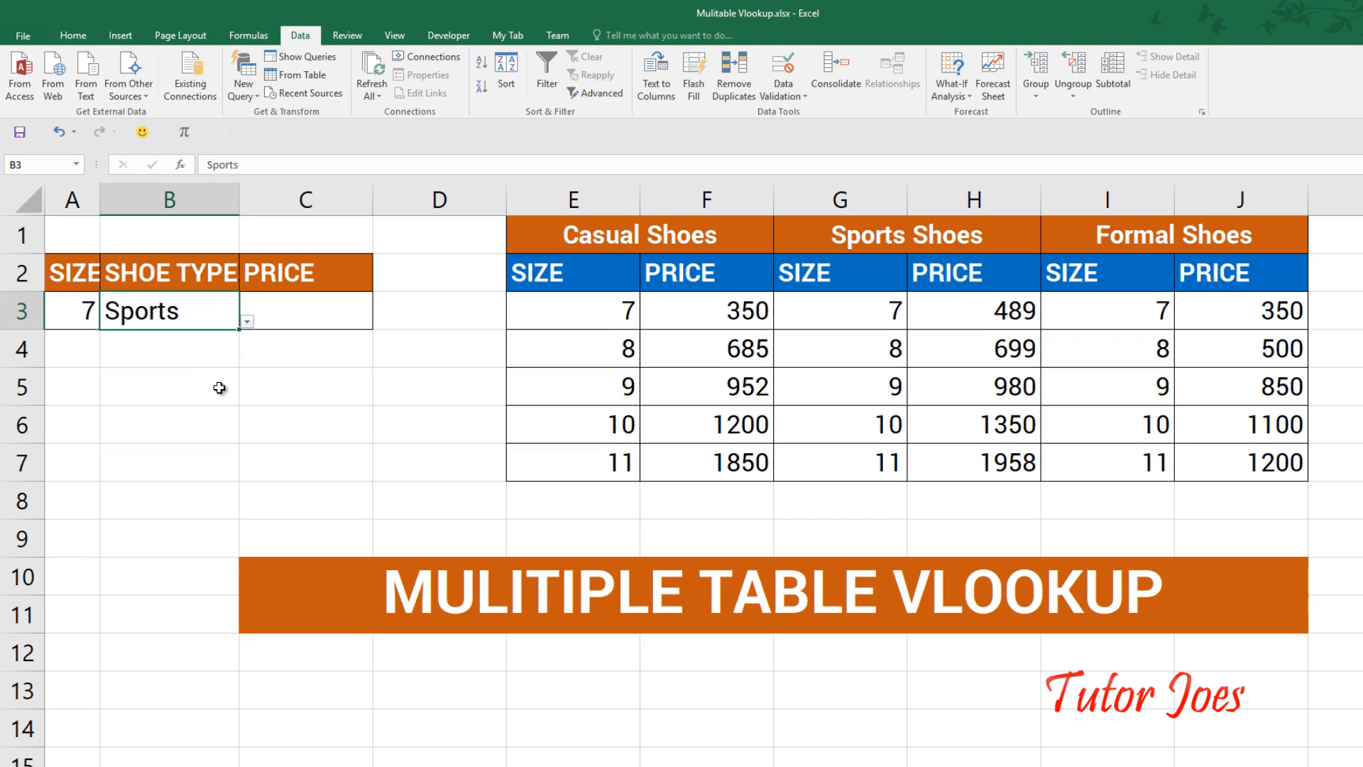
pyautogui.click(76, 164)
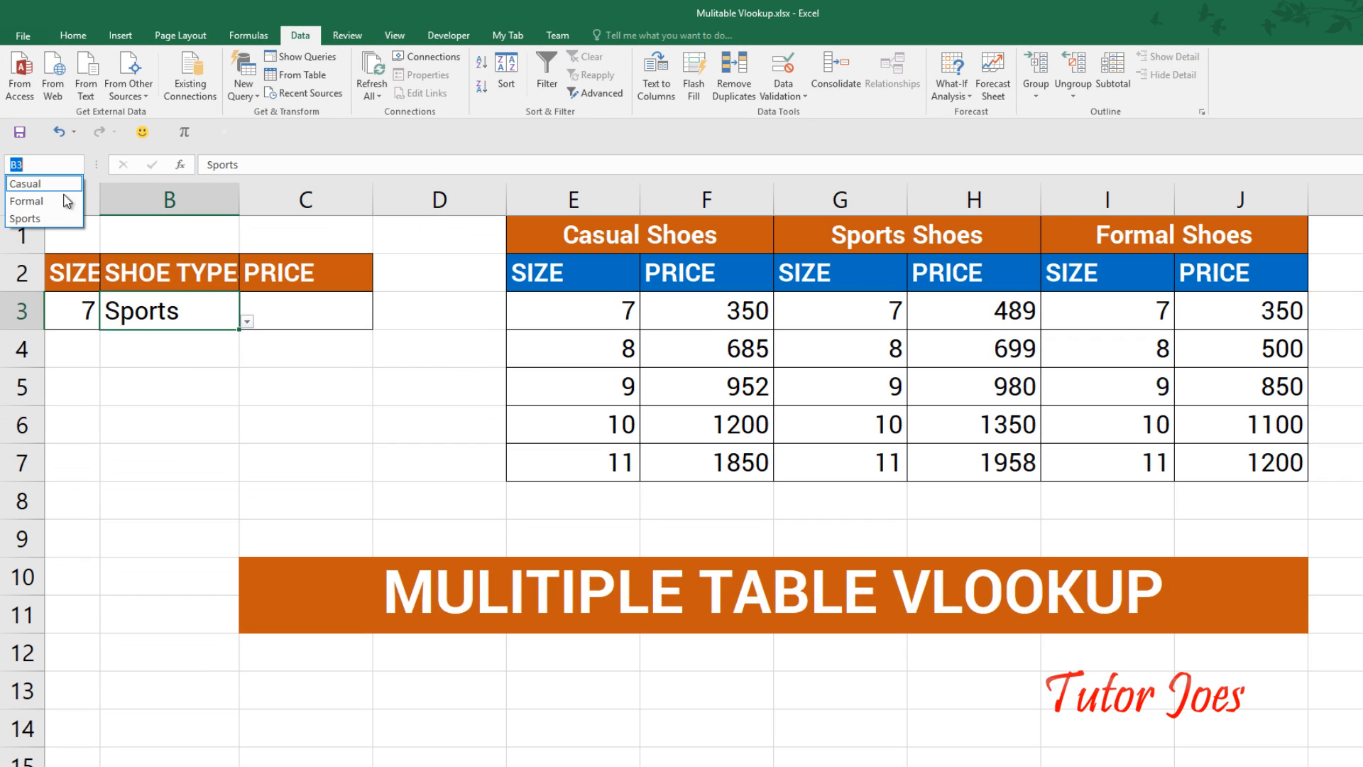
pyautogui.click(61, 217)
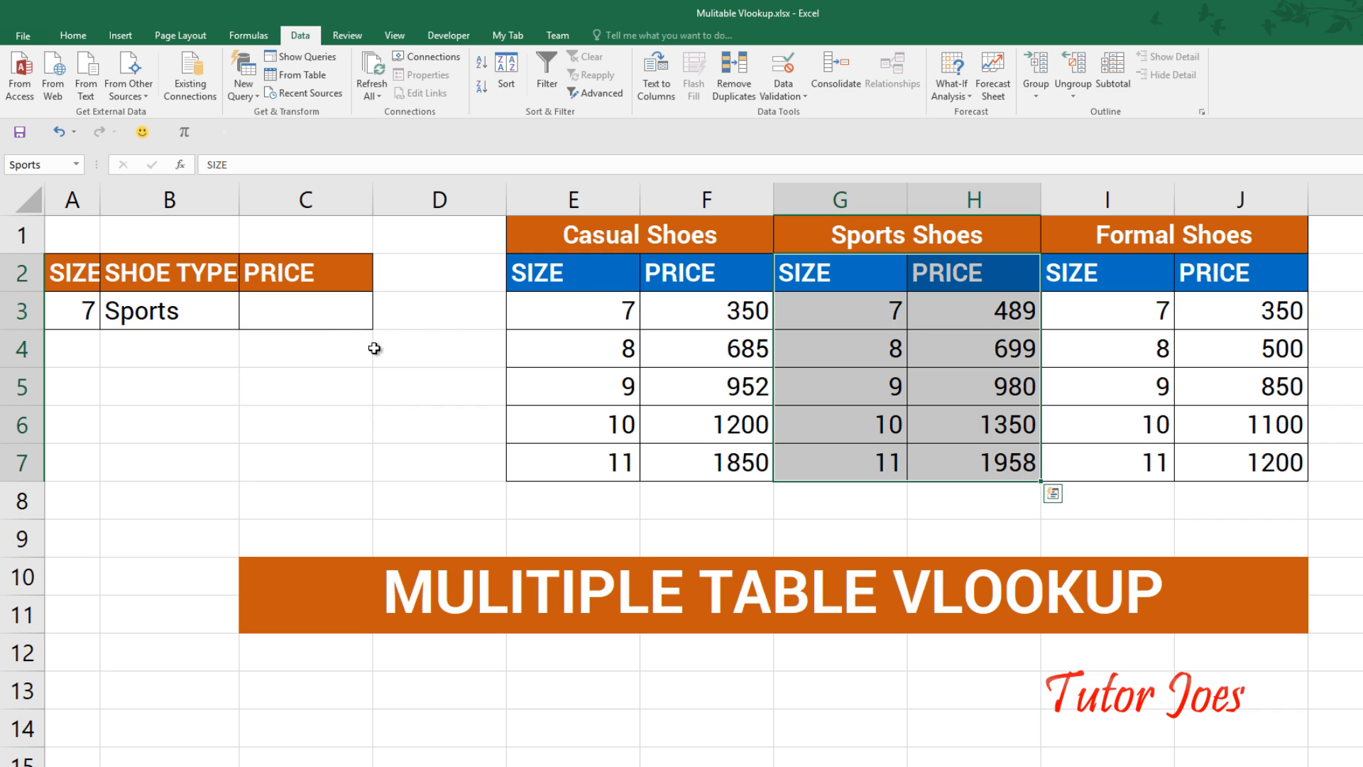
# Step: Start a VLOOKUP formula in price cell C3 with the size cell A3 as the lookup value
pyautogui.click(321, 311)
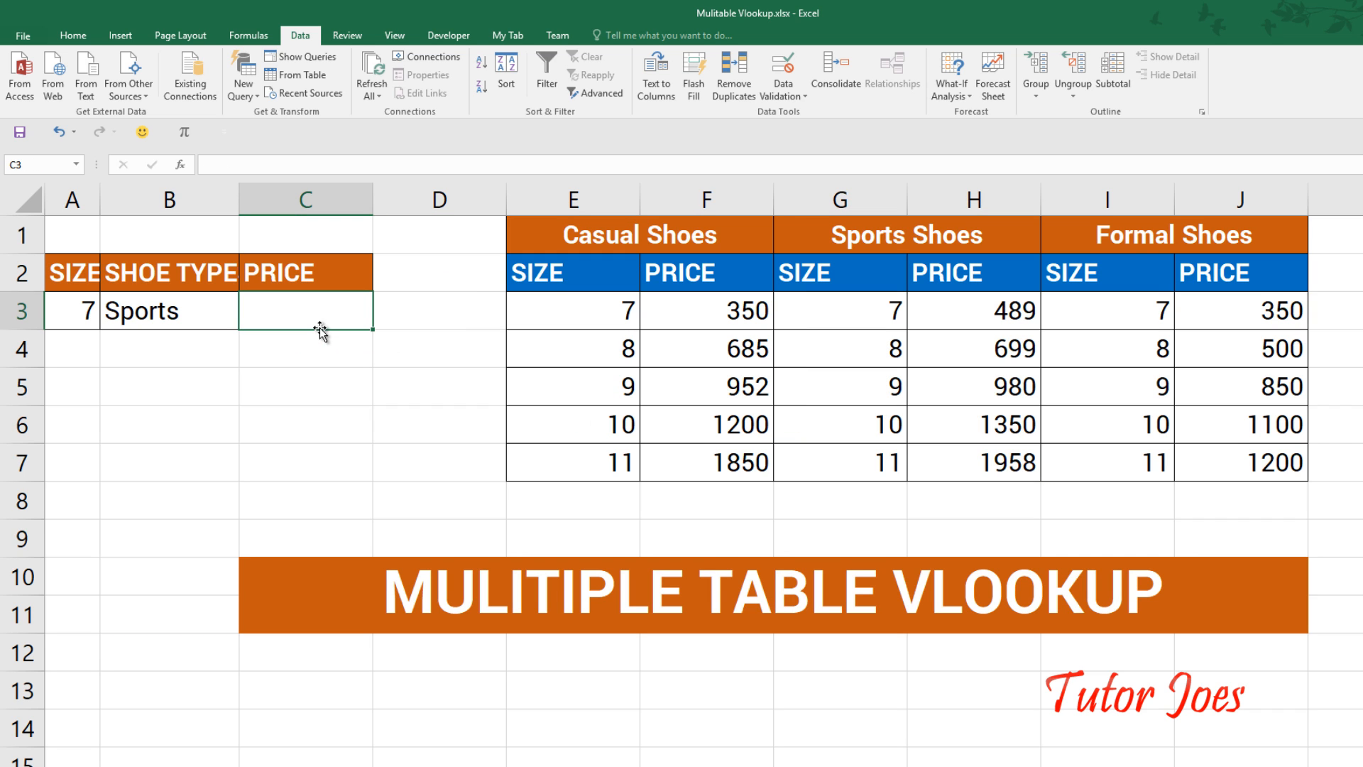
pyautogui.write('=')
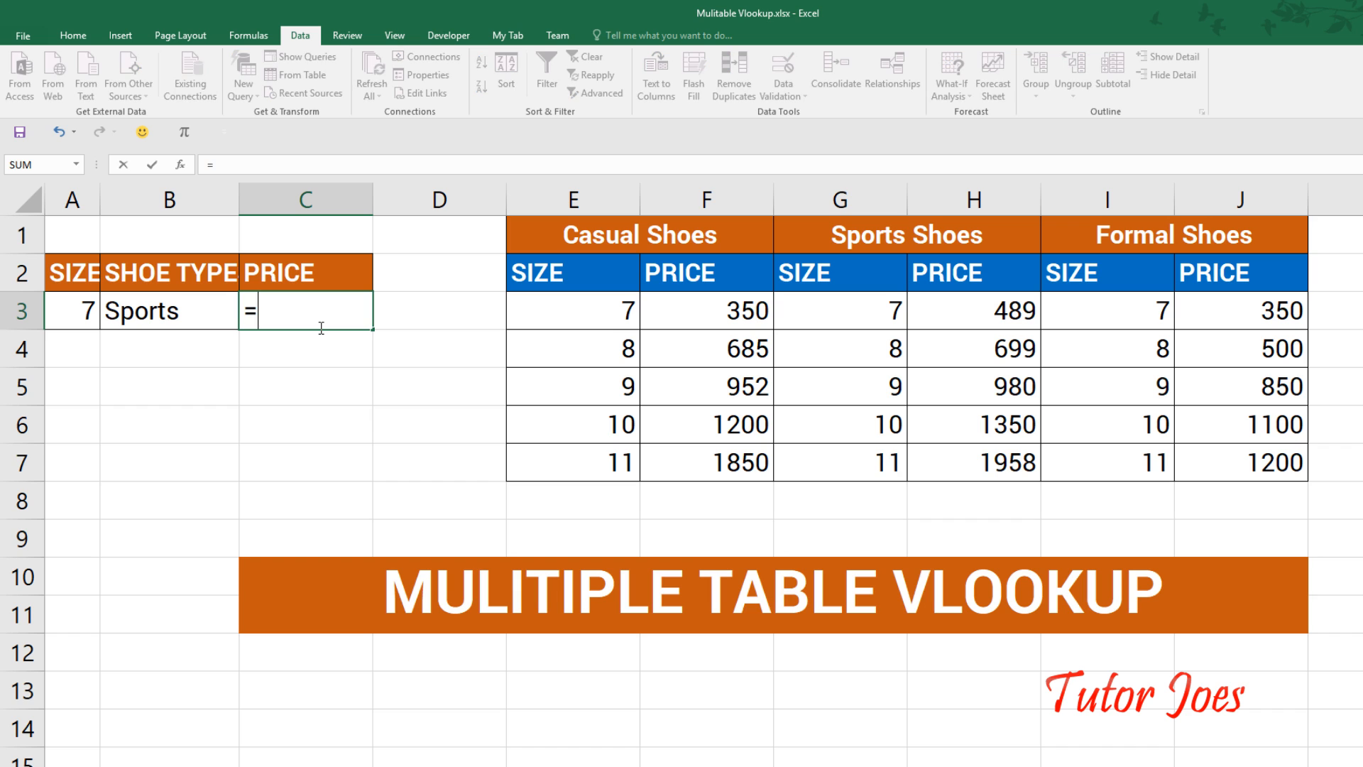
pyautogui.write('vlook')
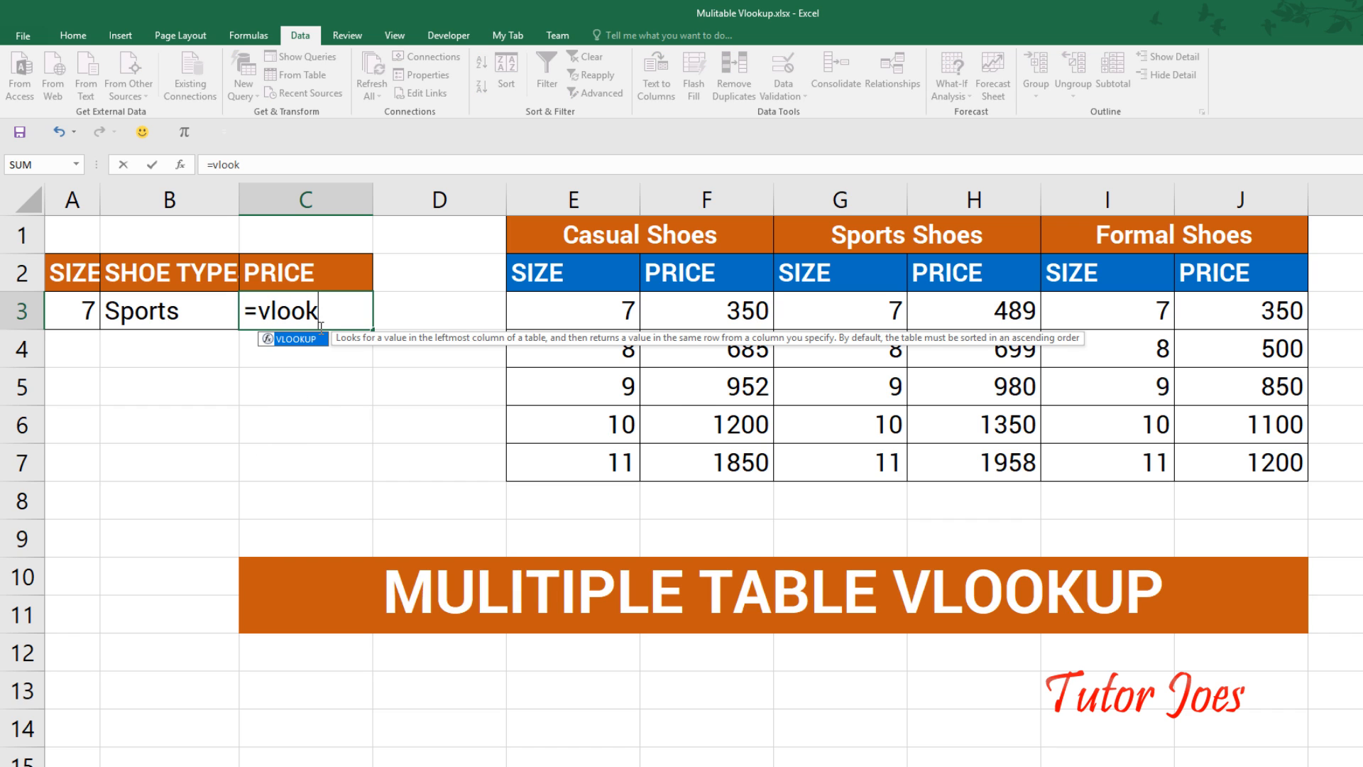
pyautogui.write('up(')
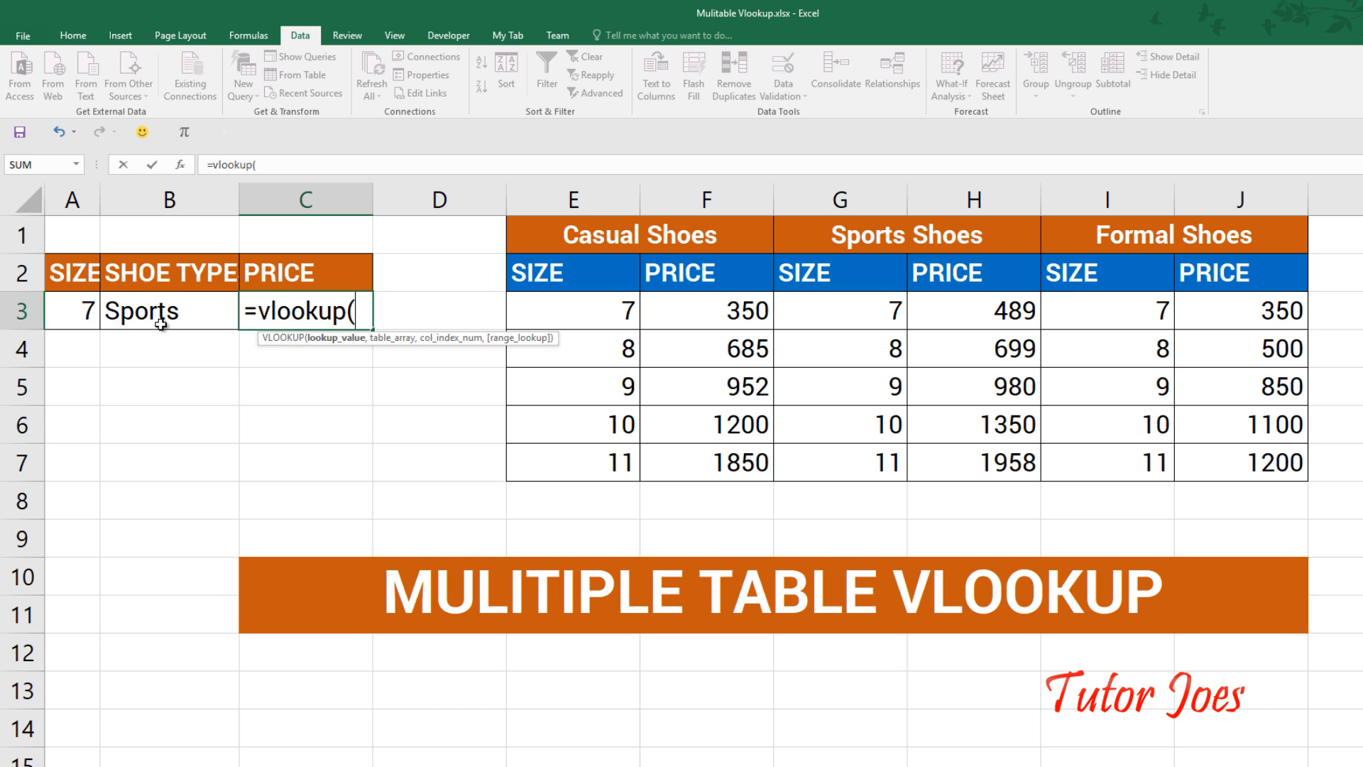
pyautogui.click(64, 311)
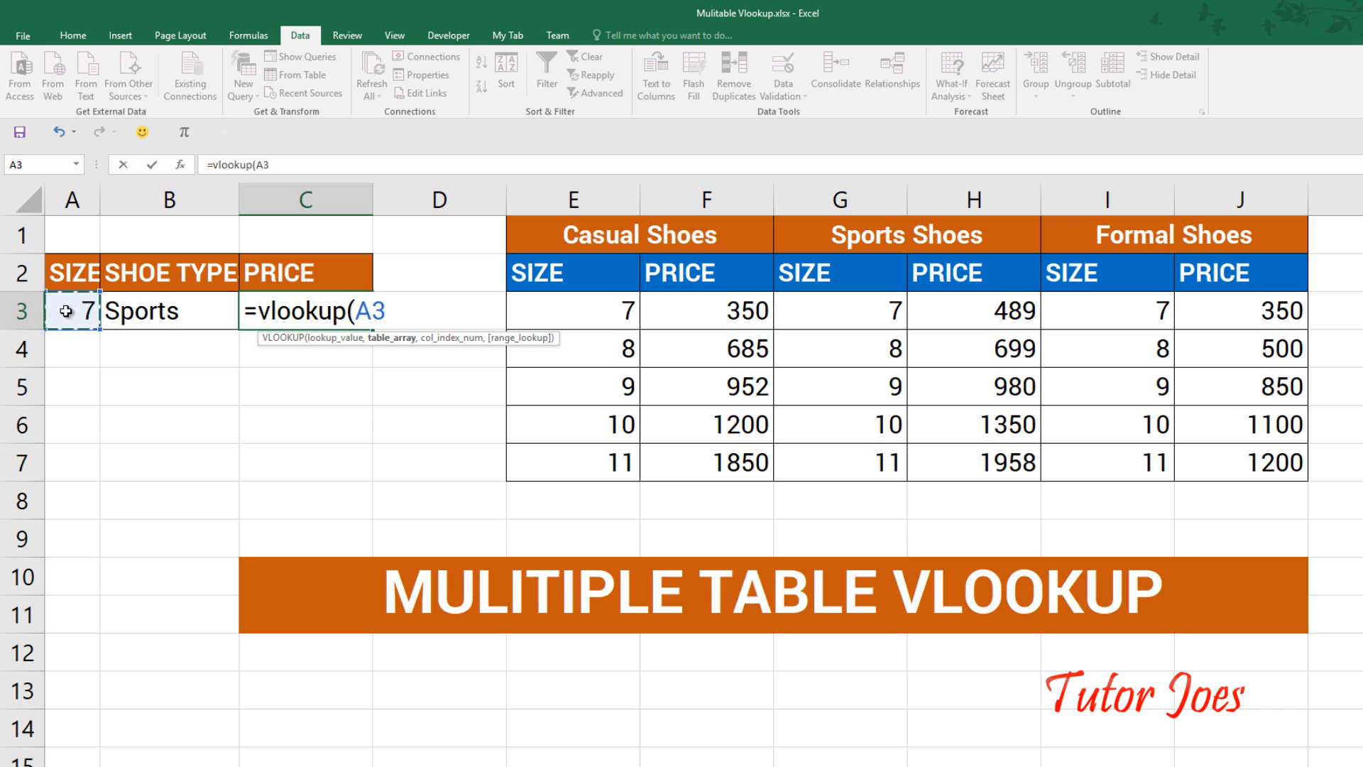
pyautogui.write(',')
# Step: Add INDIRECT(B3) as the table array of the VLOOKUP so the chosen shoe type picks the named range
pyautogui.write('in')
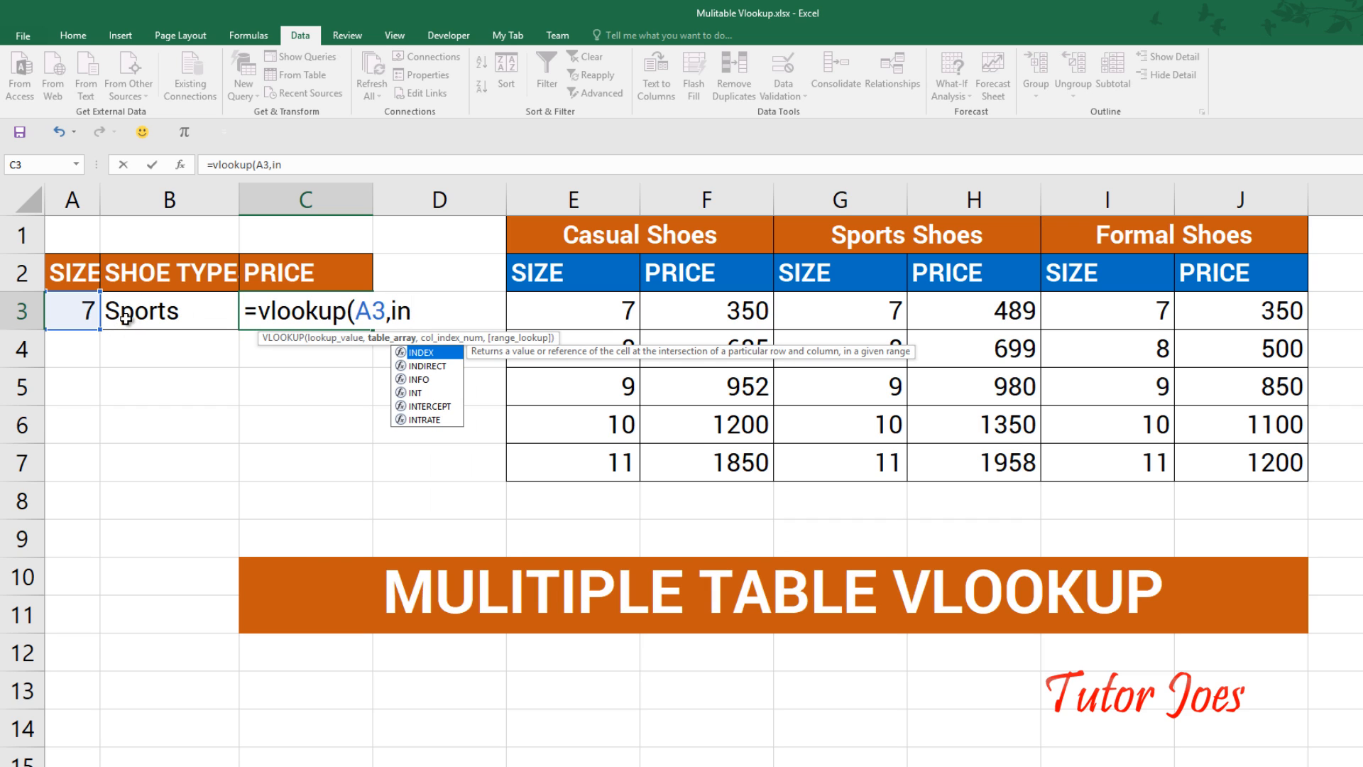
pyautogui.write('direc')
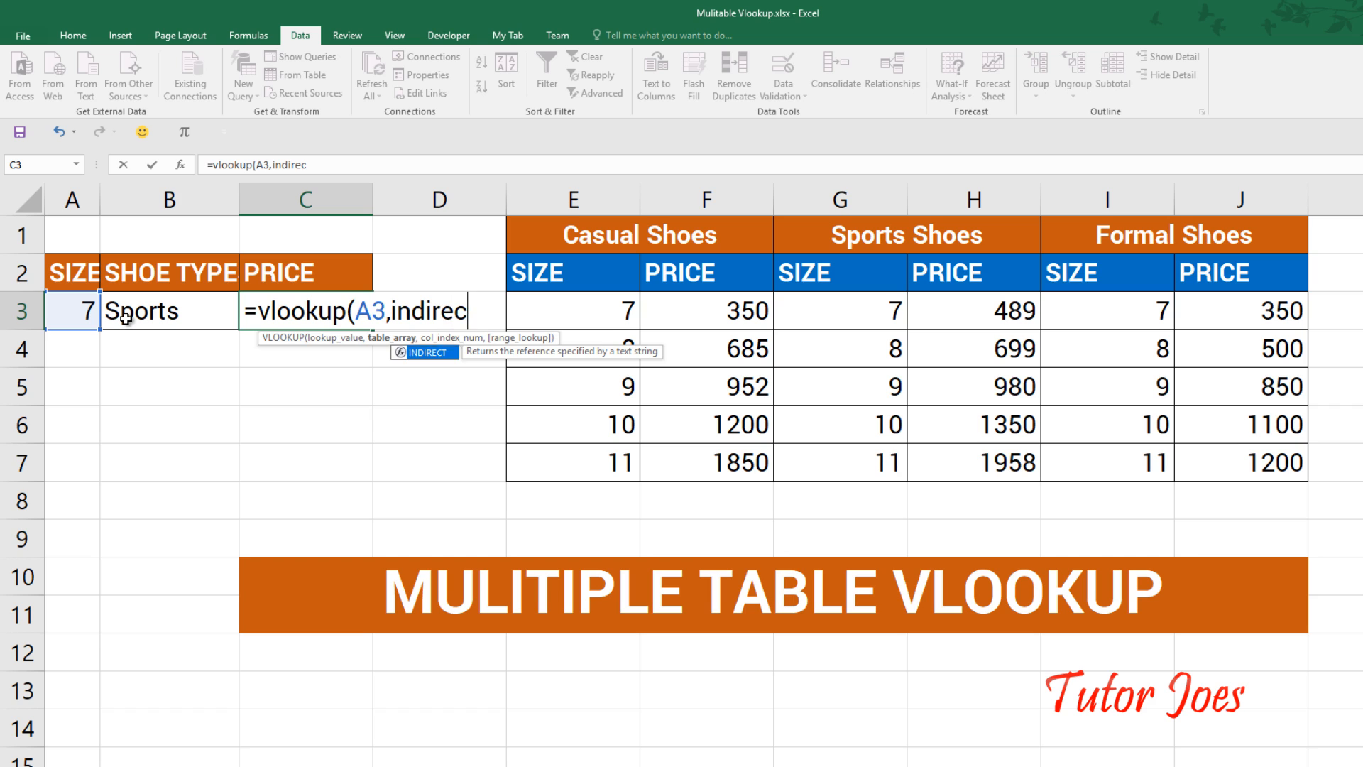
pyautogui.write('t(')
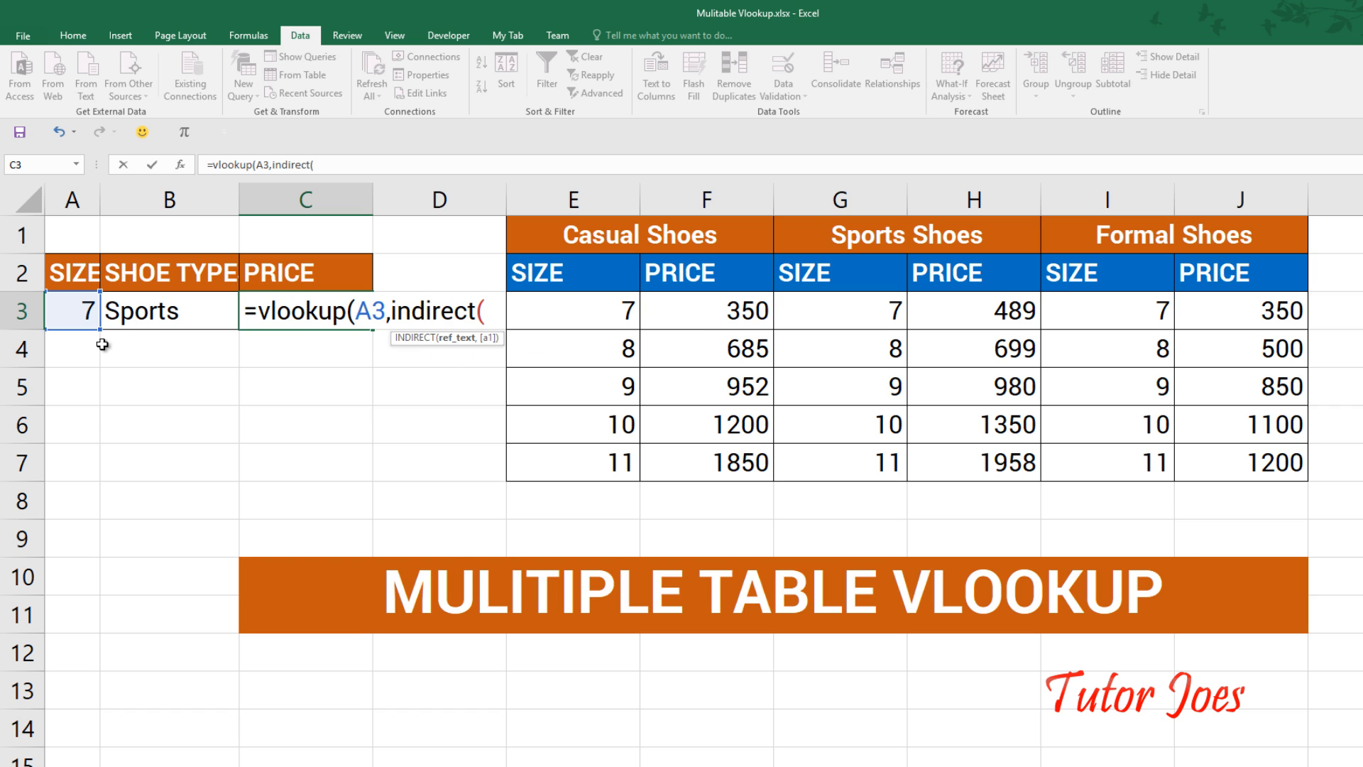
pyautogui.click(145, 318)
pyautogui.write(')')
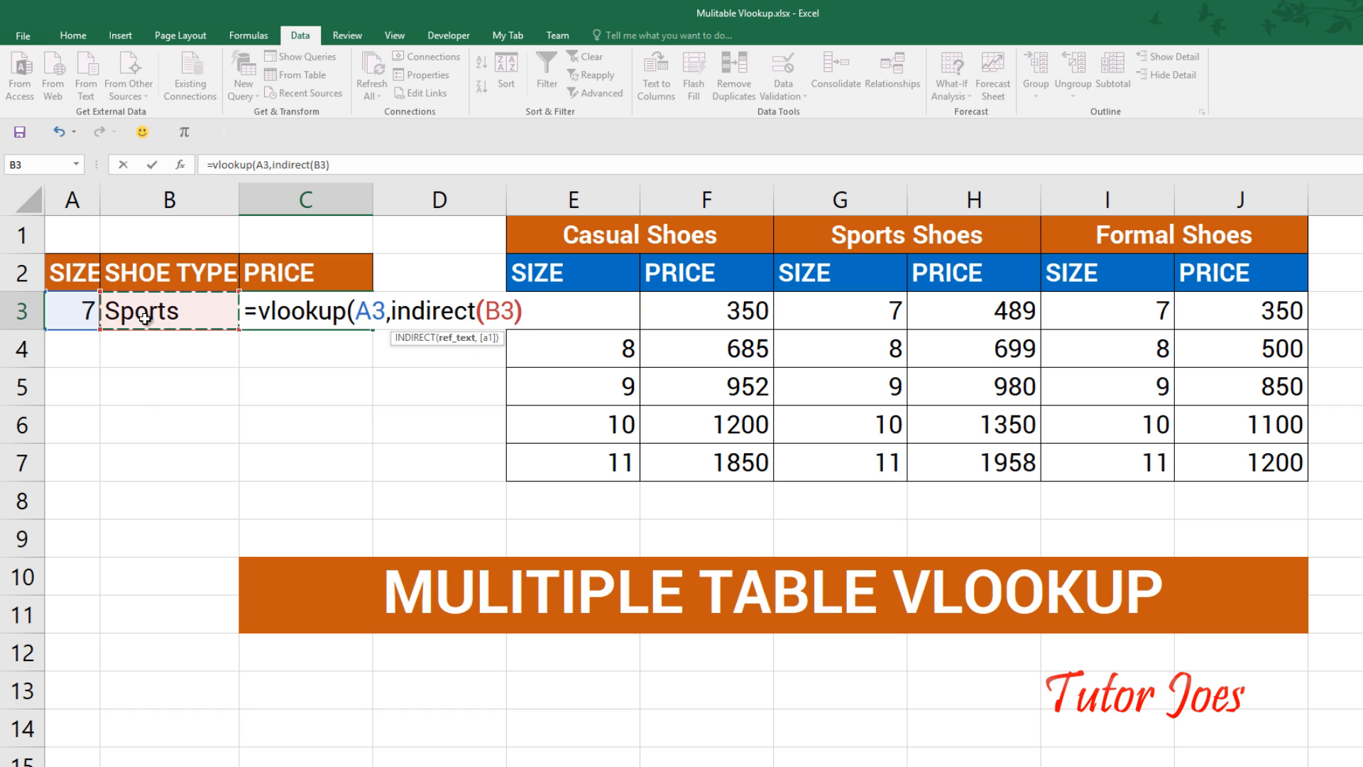
pyautogui.write('m')
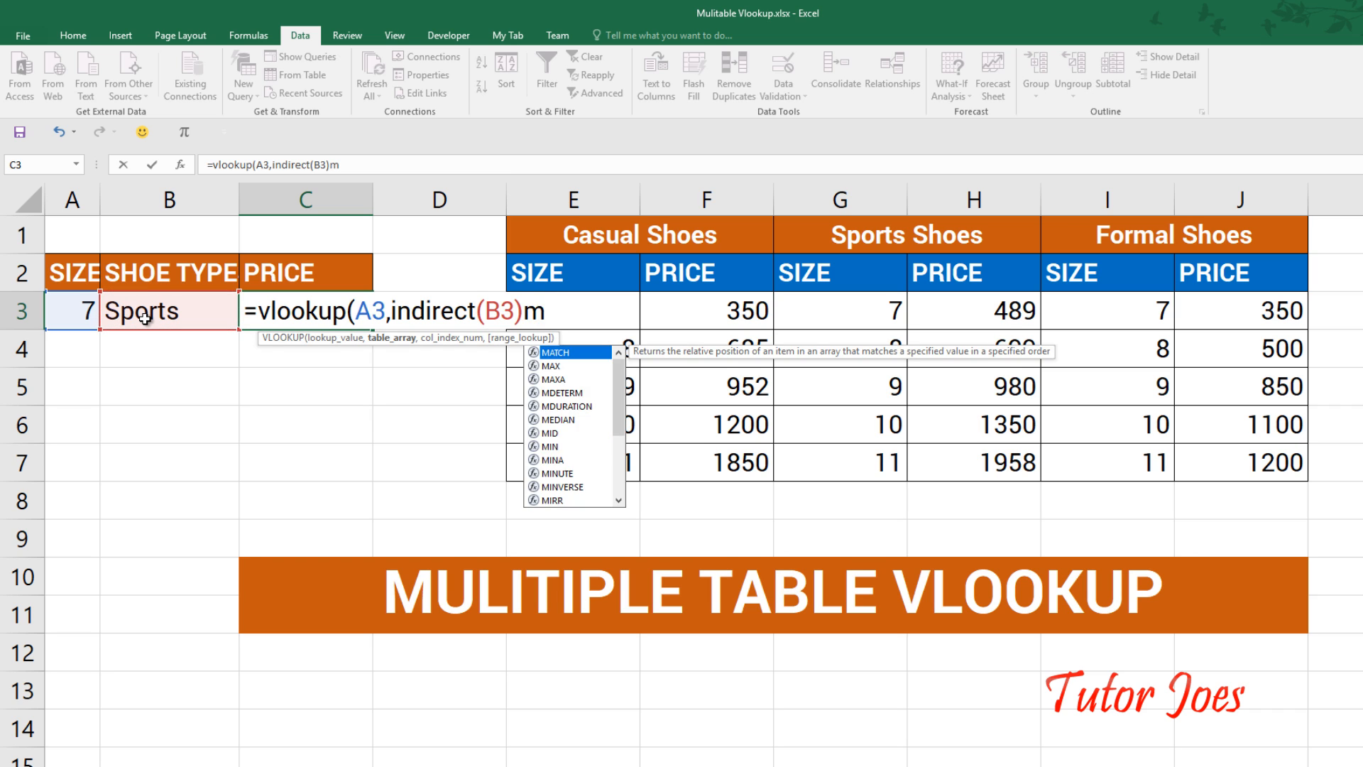
pyautogui.press('BackSpace')
pyautogui.write(',')
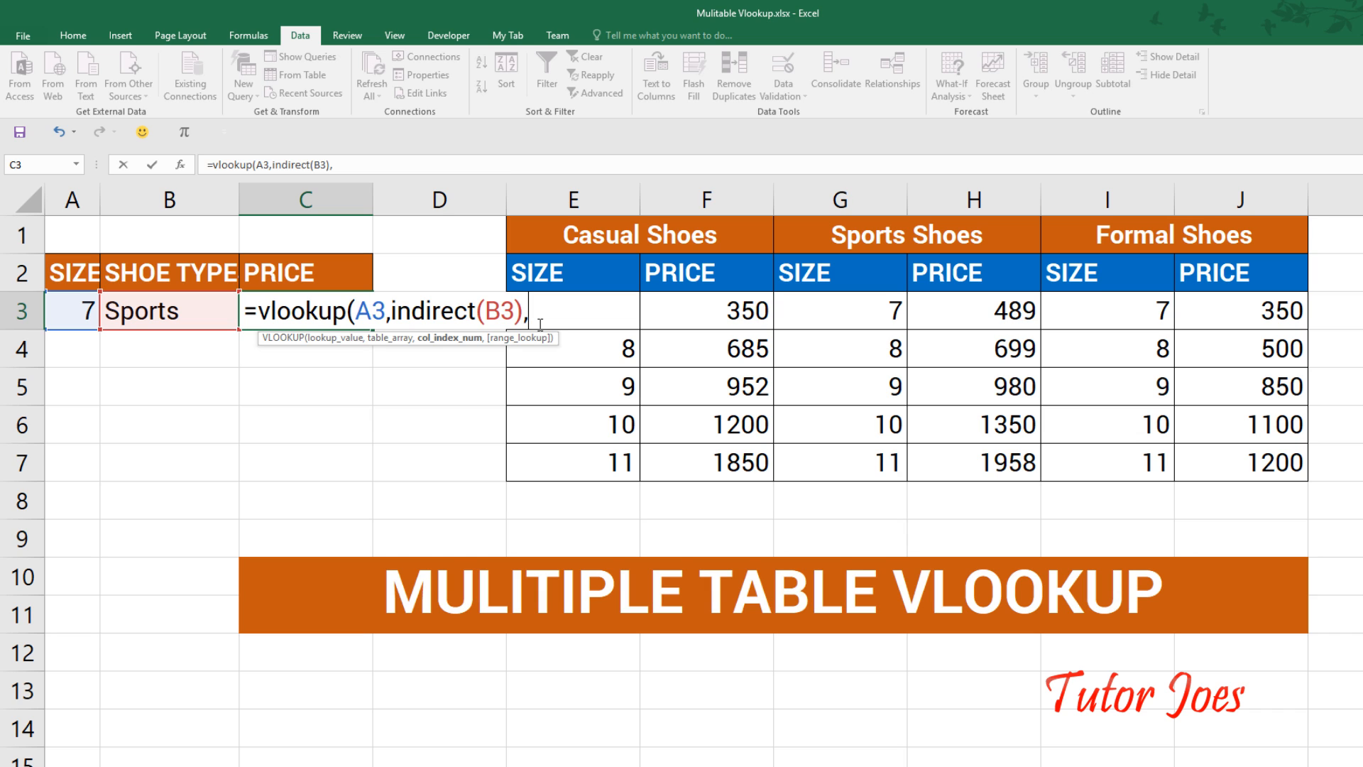
# Step: Complete the VLOOKUP with column index 2 and range lookup 0, and reopen the C3 formula for review
pyautogui.write('2,')
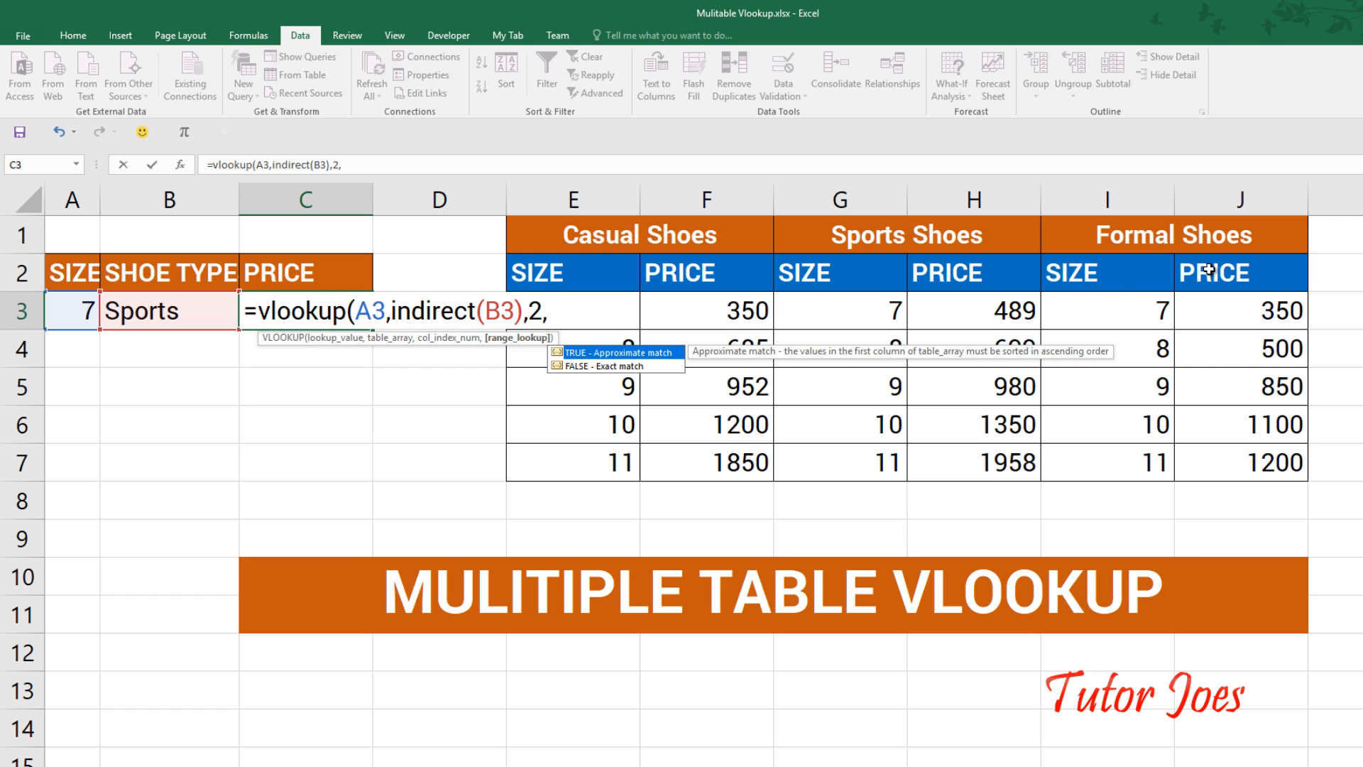
pyautogui.write('0)')
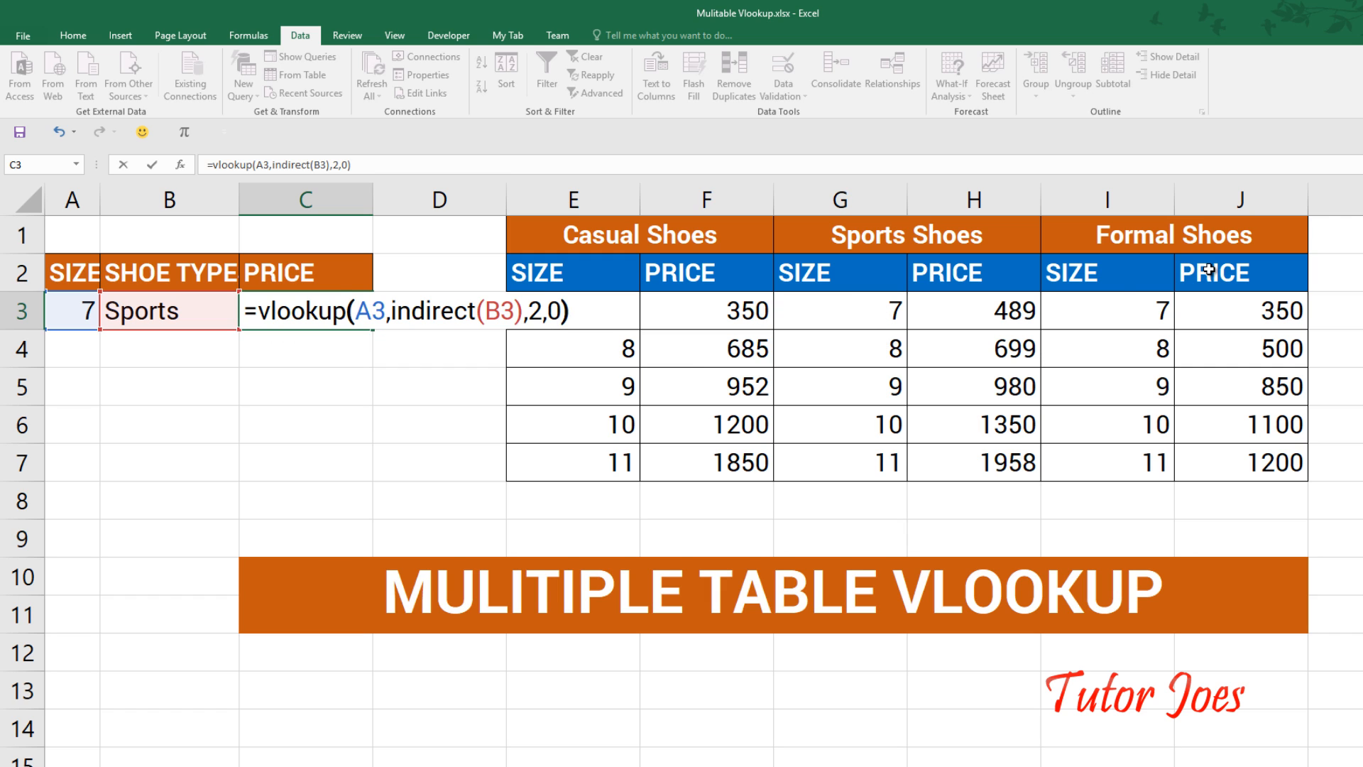
pyautogui.press('Return')
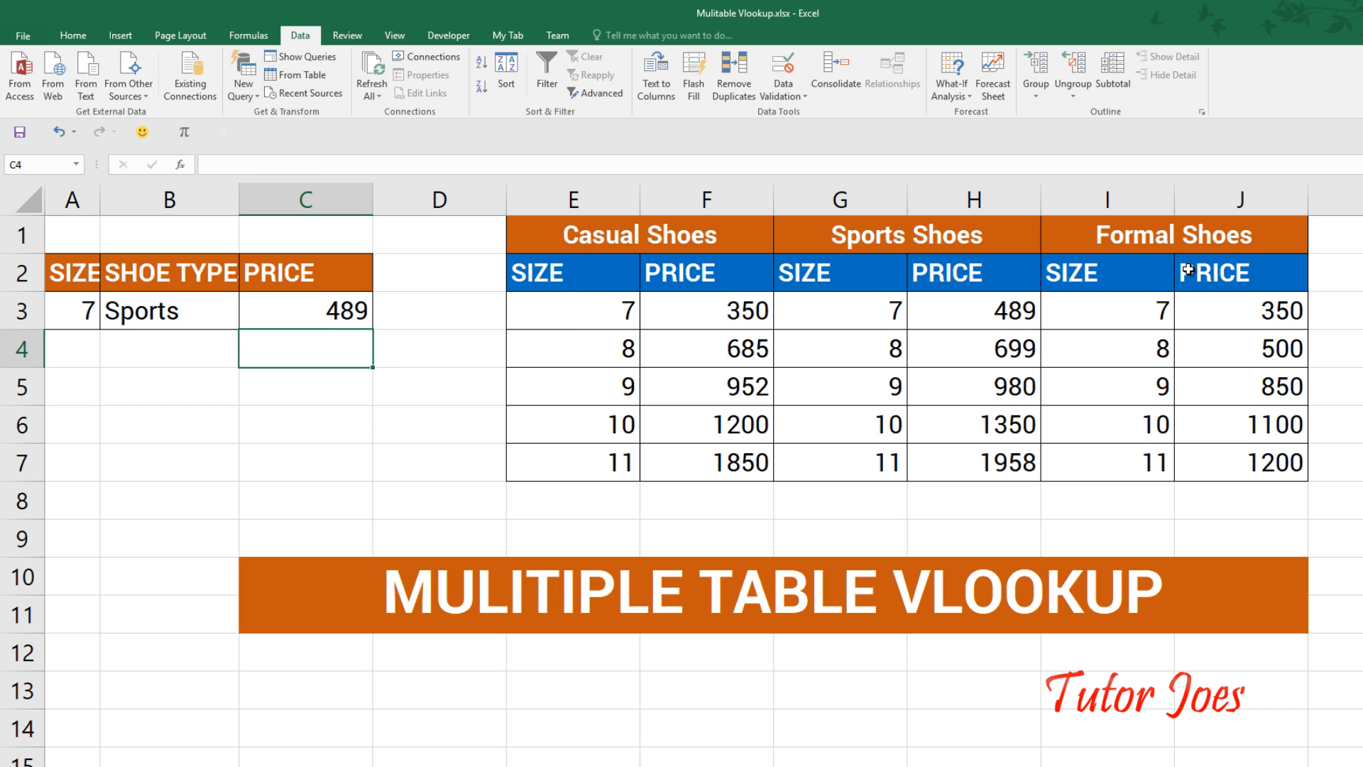
pyautogui.doubleClick(317, 320)
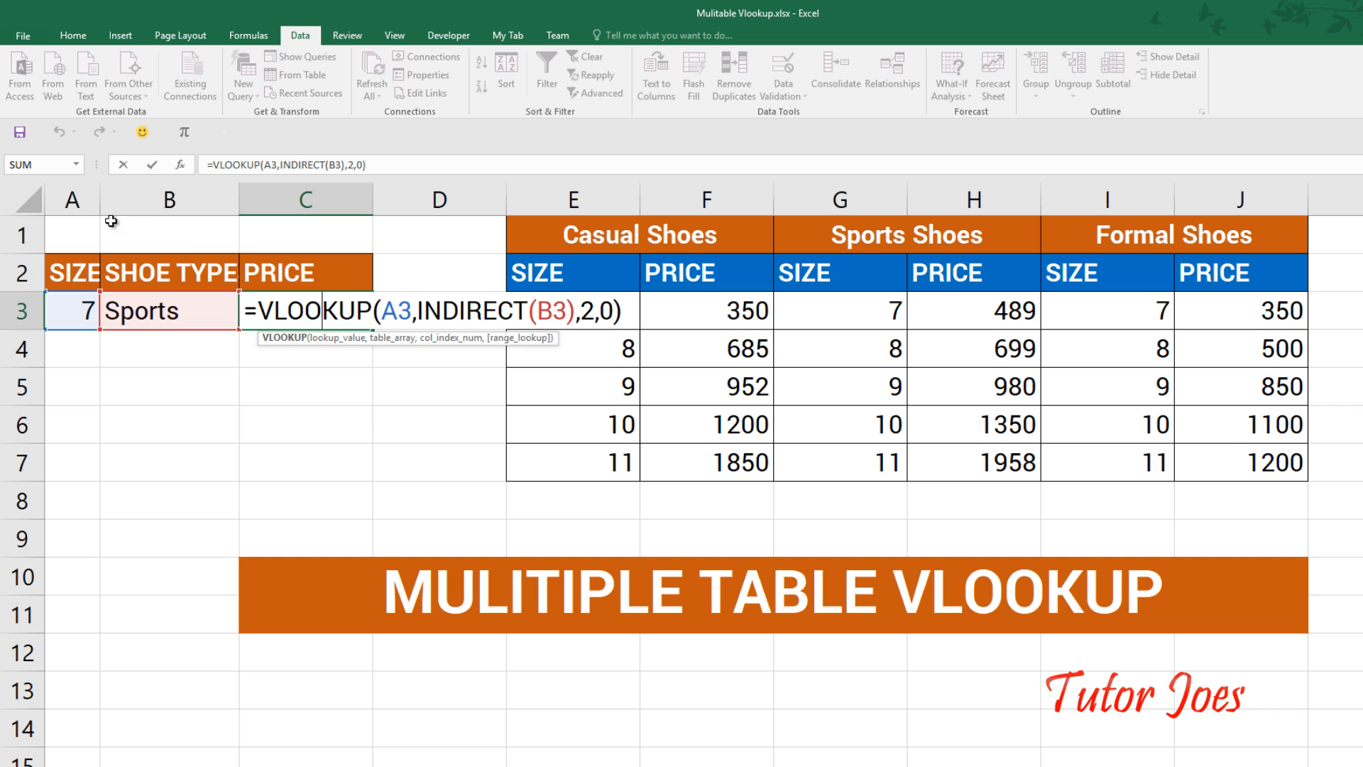
# Step: Jump to the Sports named range to compare its prices, and recheck the VLOOKUP formula in C3 without changing it
pyautogui.press('Return')
pyautogui.click(75, 164)
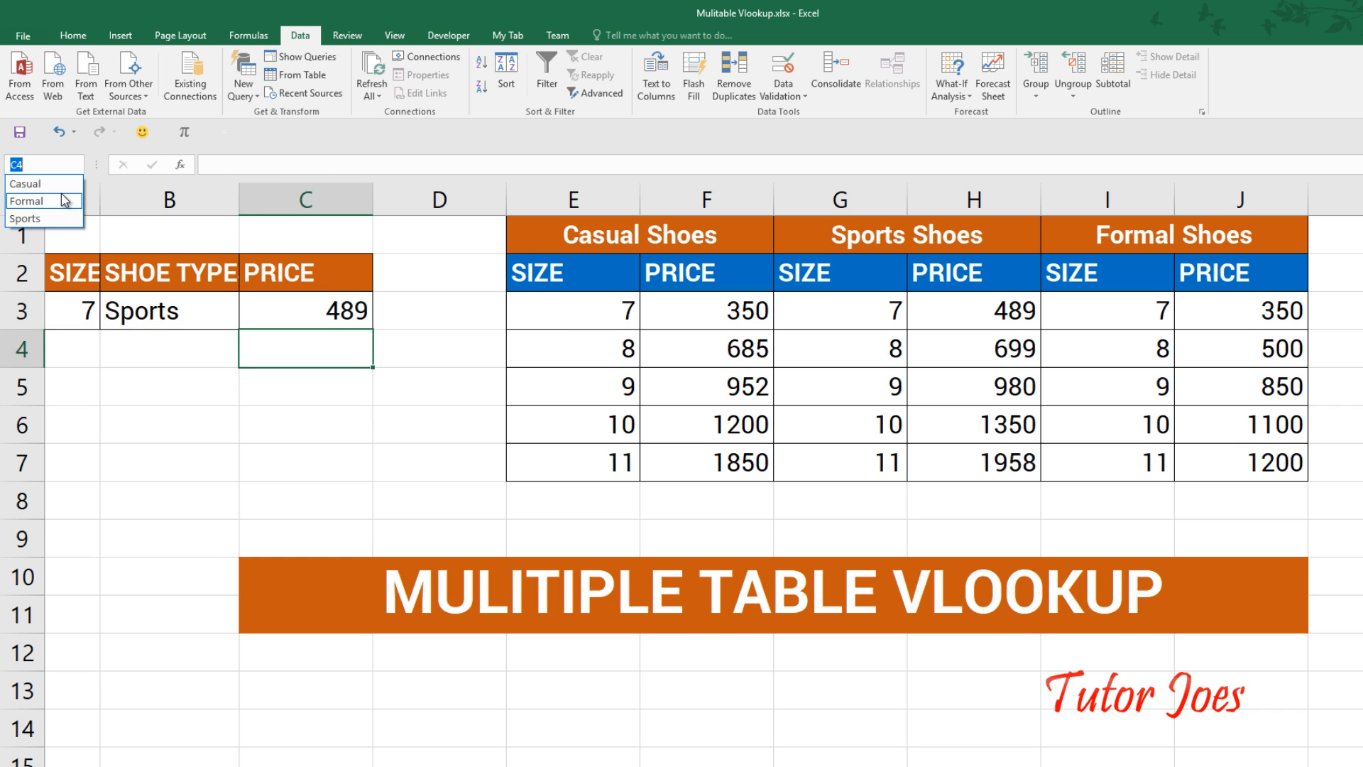
pyautogui.click(67, 213)
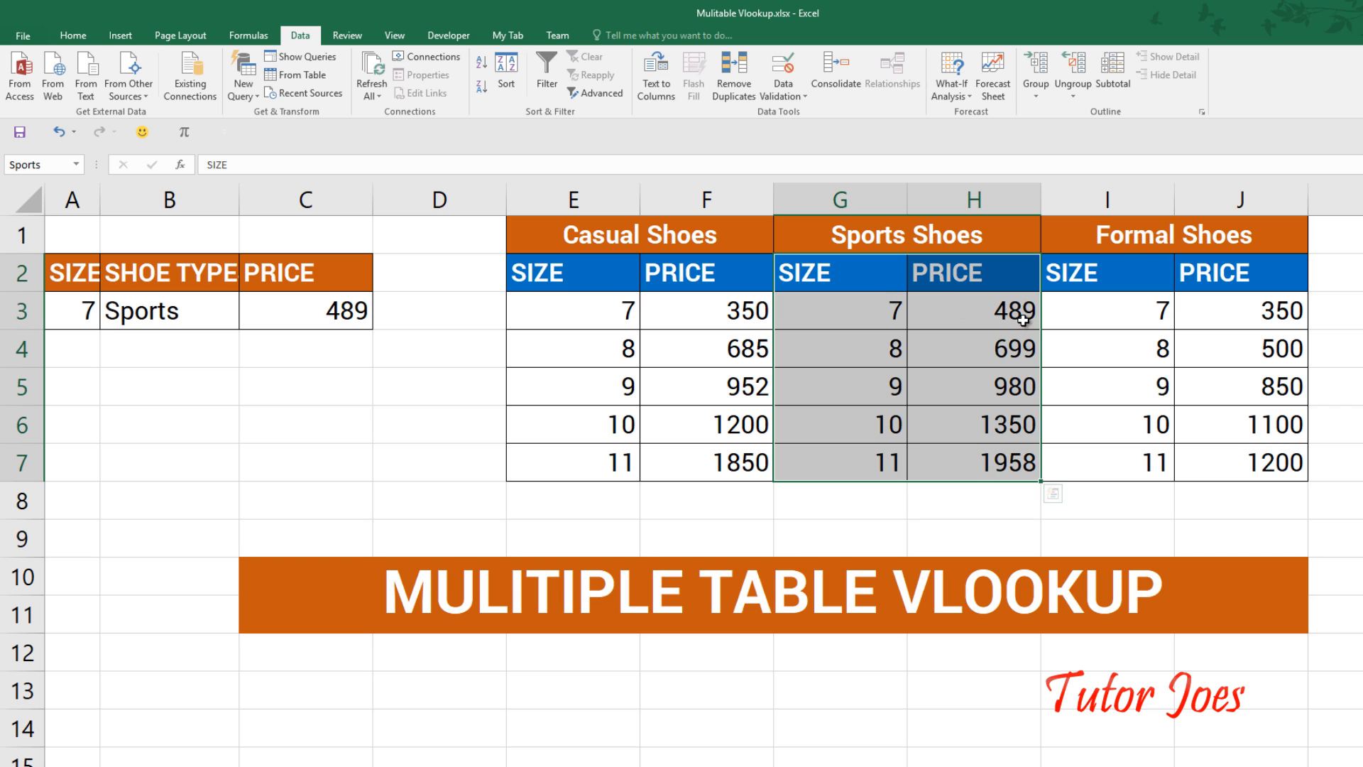
pyautogui.click(364, 307)
pyautogui.doubleClick(364, 307)
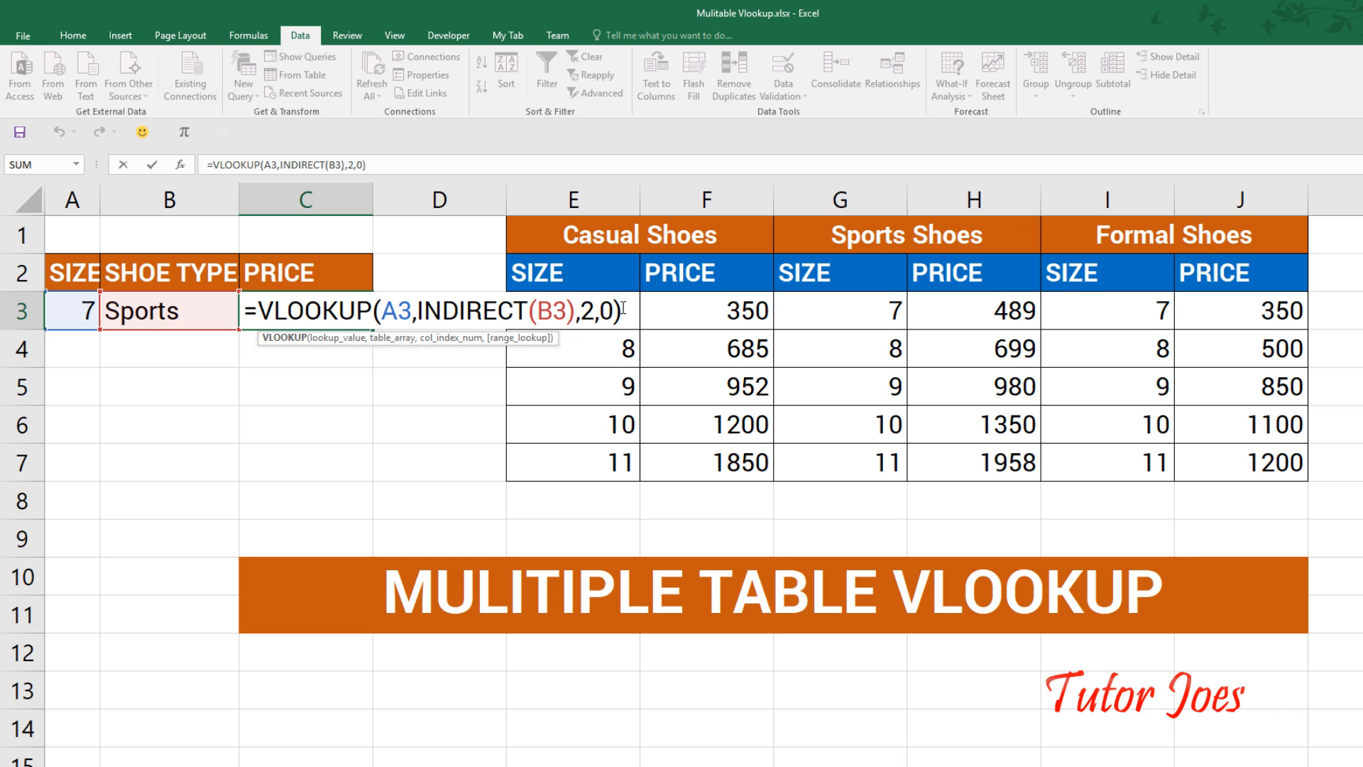
pyautogui.press('Return')
# Step: Test the lookup by choosing shoe type Formal in B3 and size 11 in A3
pyautogui.click(183, 323)
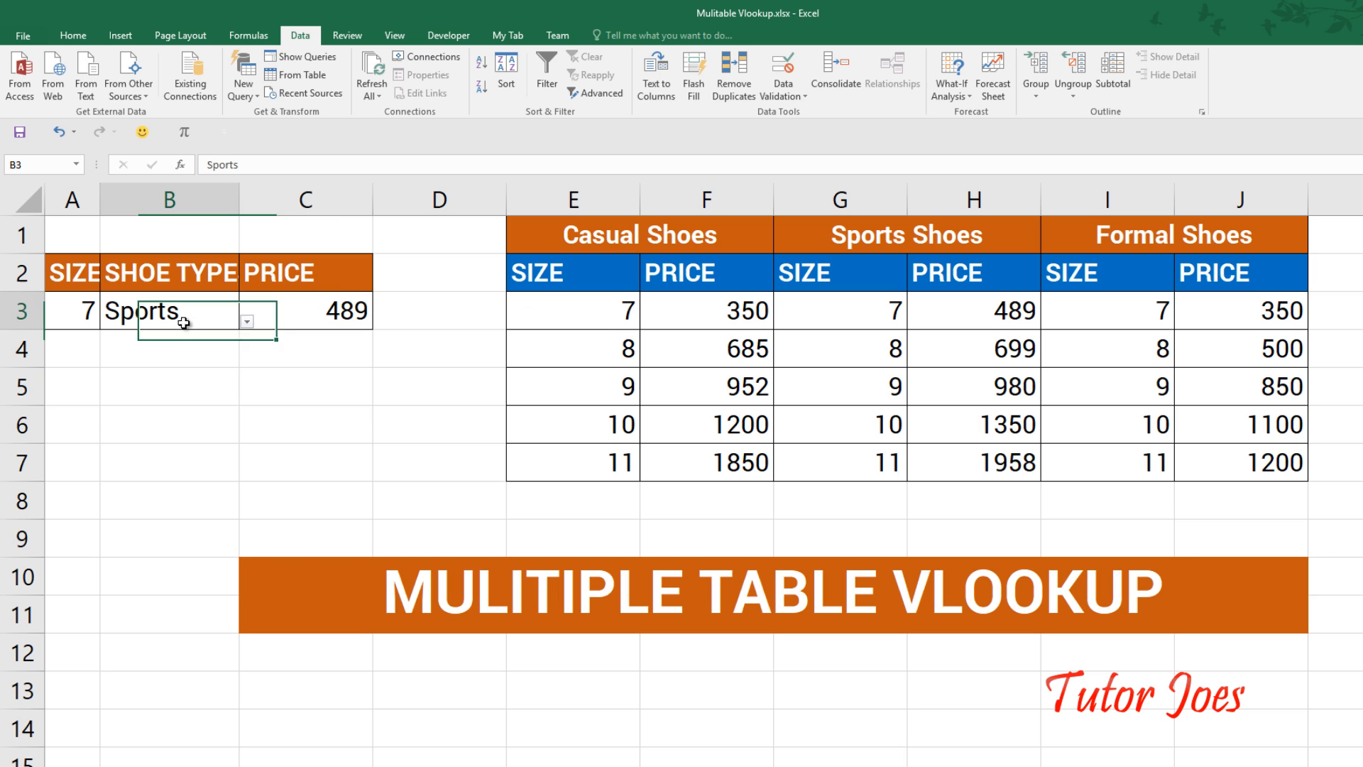
pyautogui.click(246, 322)
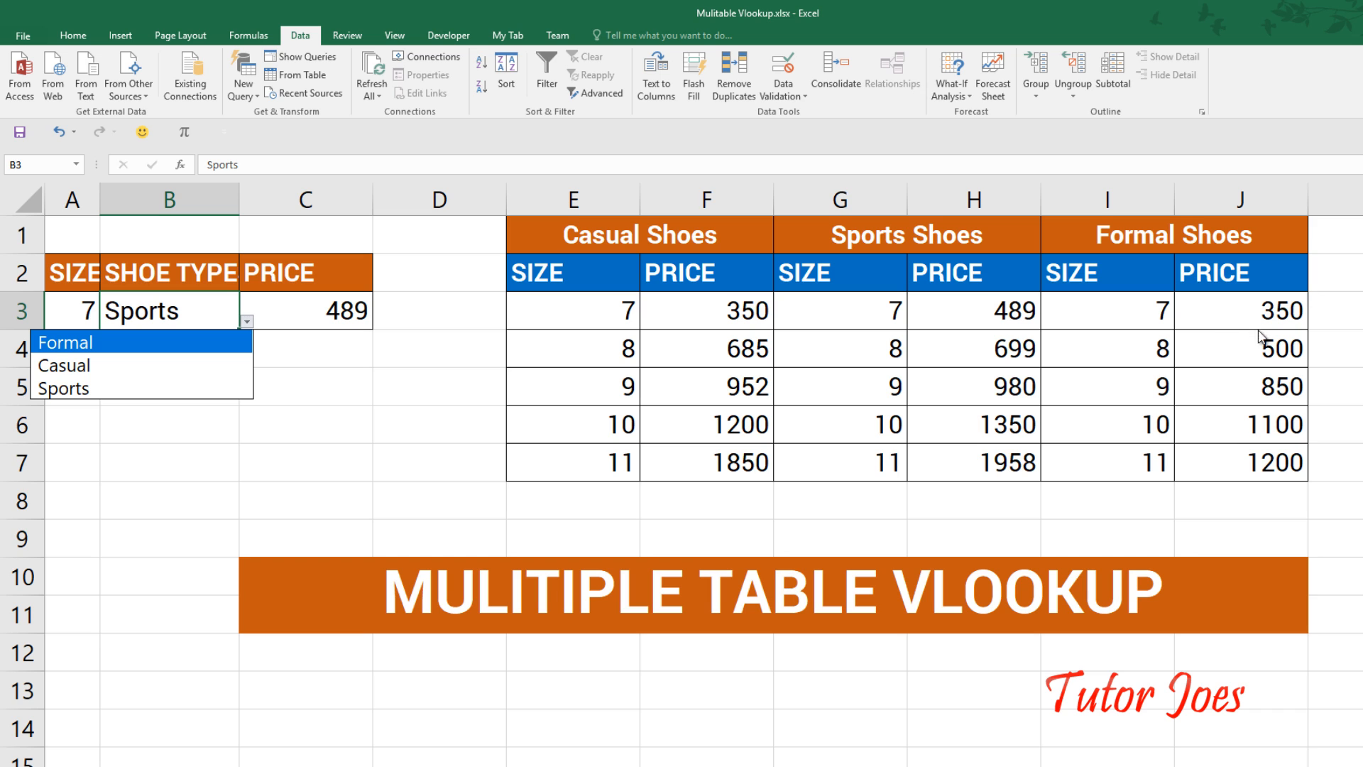
pyautogui.click(132, 344)
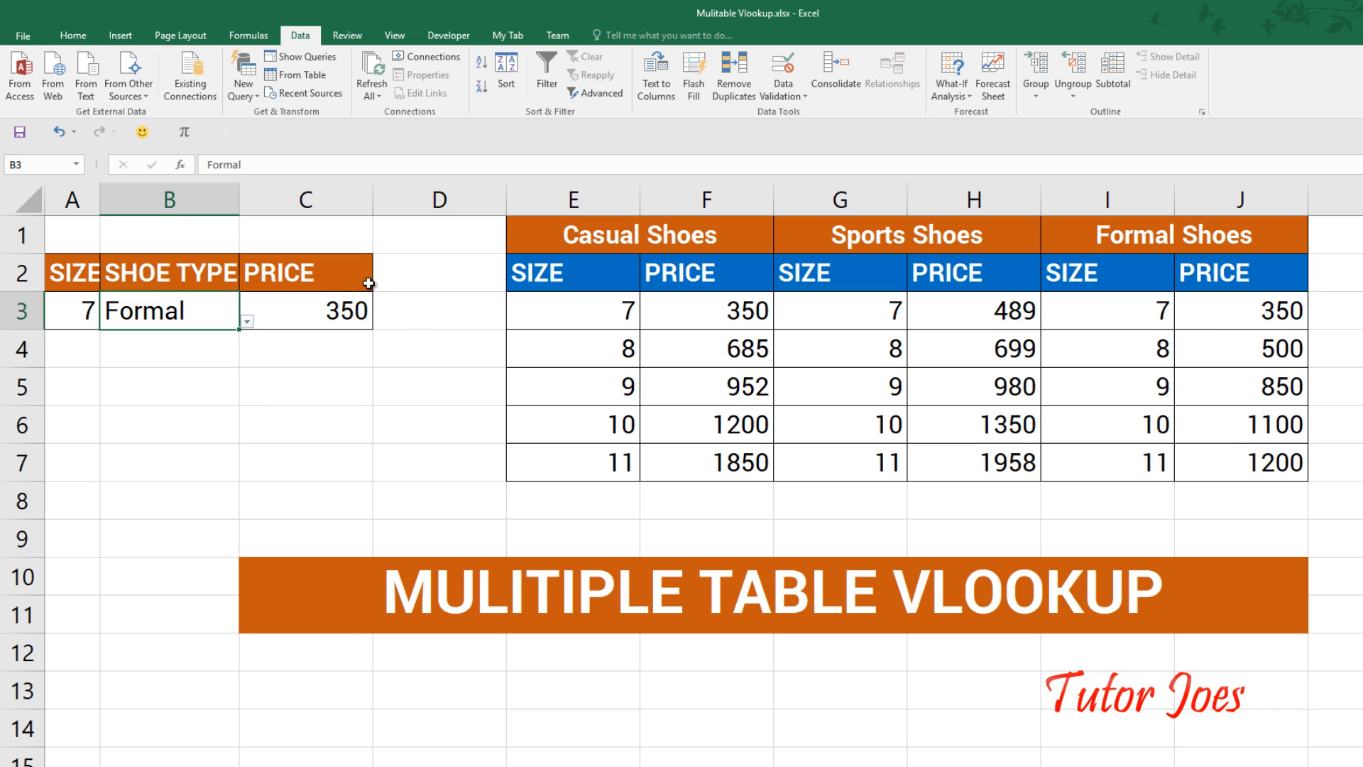
pyautogui.click(68, 313)
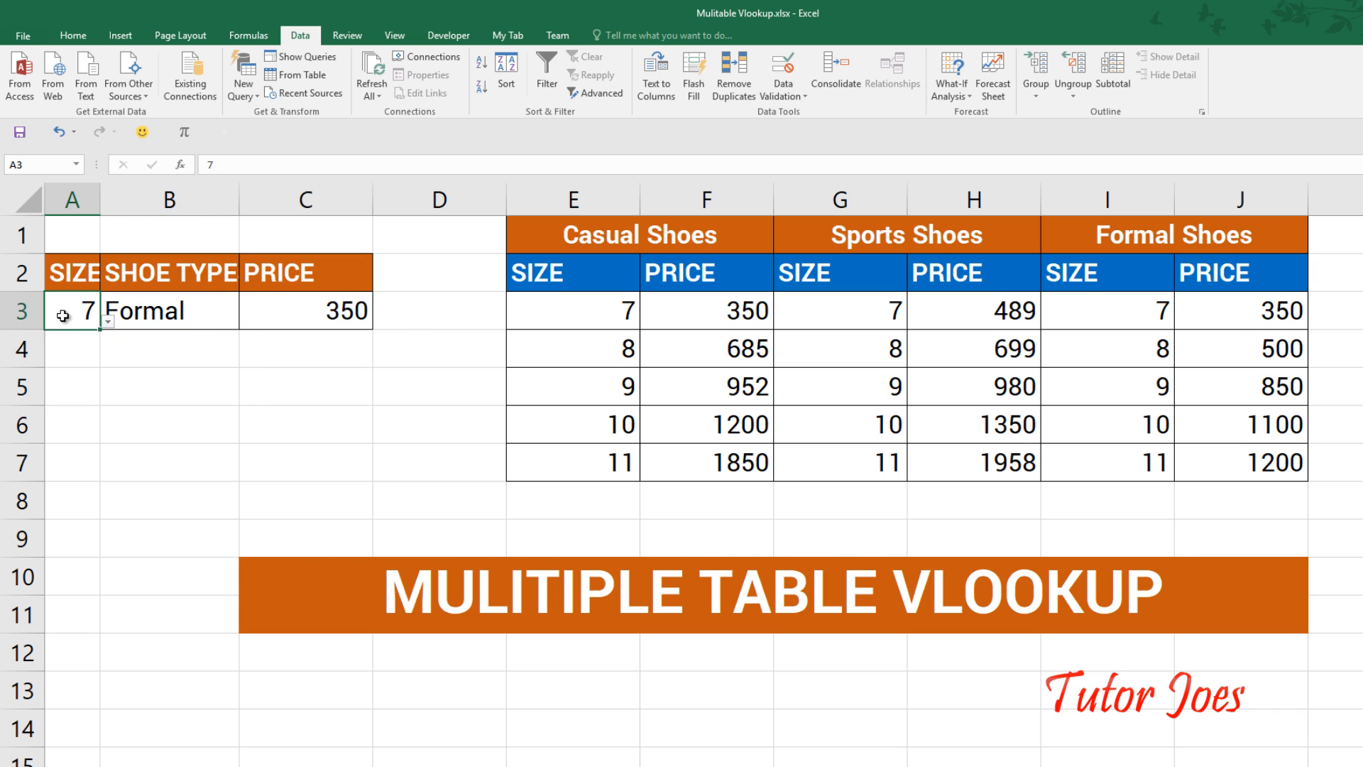
pyautogui.click(108, 321)
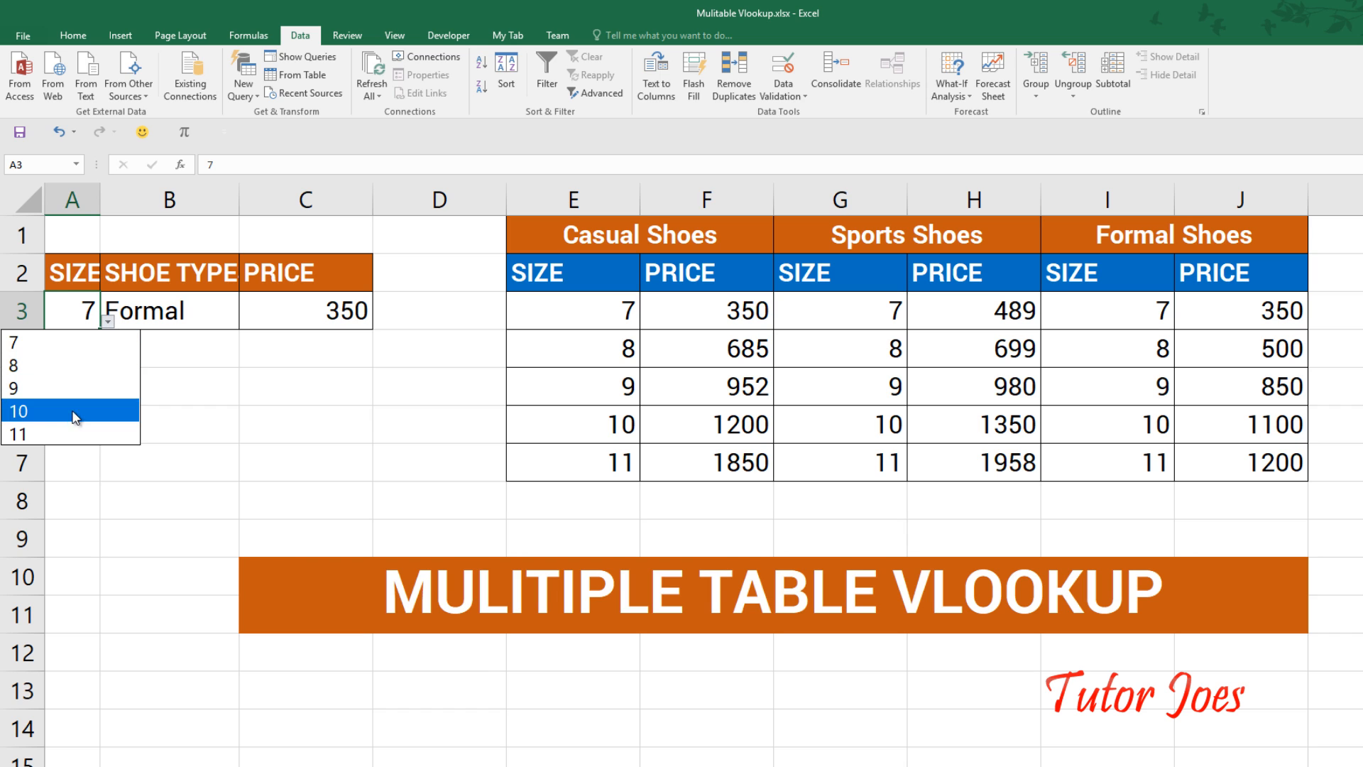
pyautogui.click(63, 424)
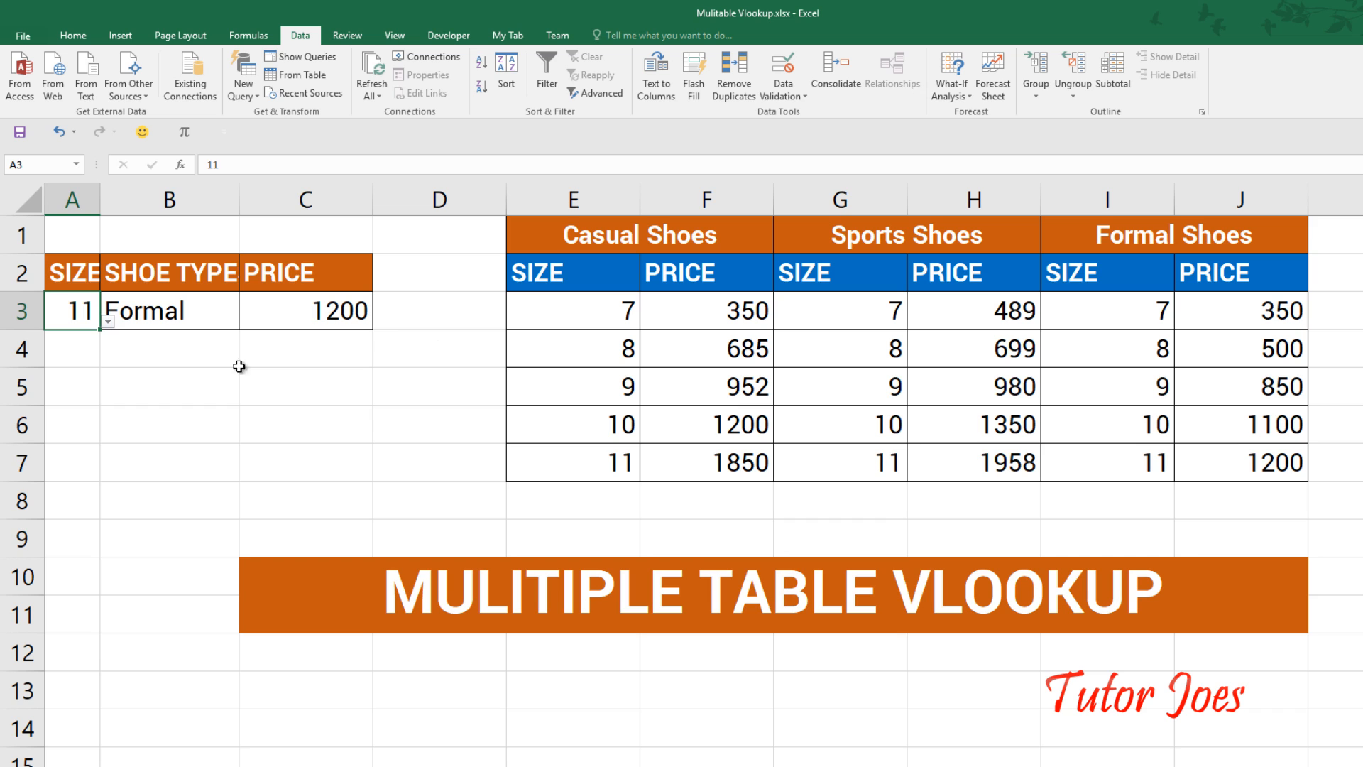
# Step: Switch the shoe type in B3 to Sports and select price cell C3 to check the result
pyautogui.click(209, 313)
pyautogui.click(247, 321)
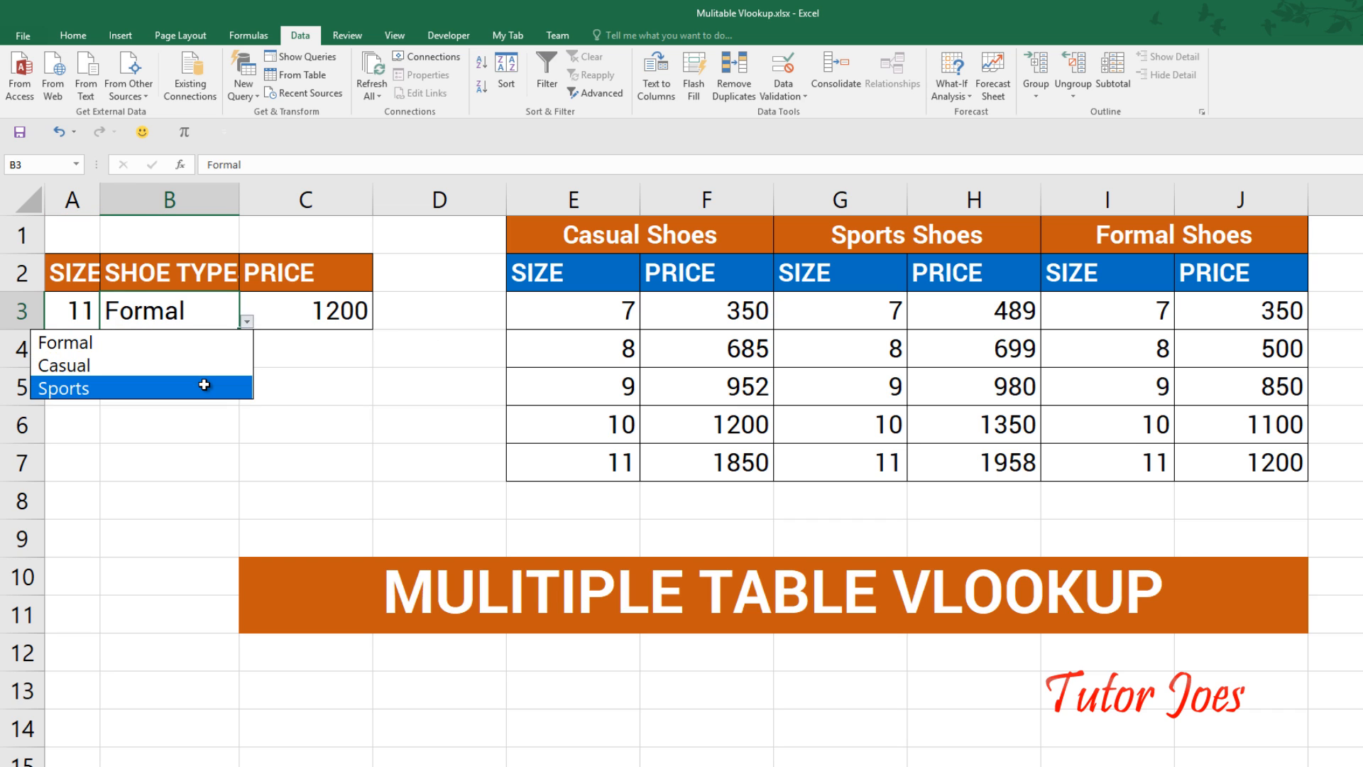
pyautogui.click(205, 385)
pyautogui.click(339, 323)
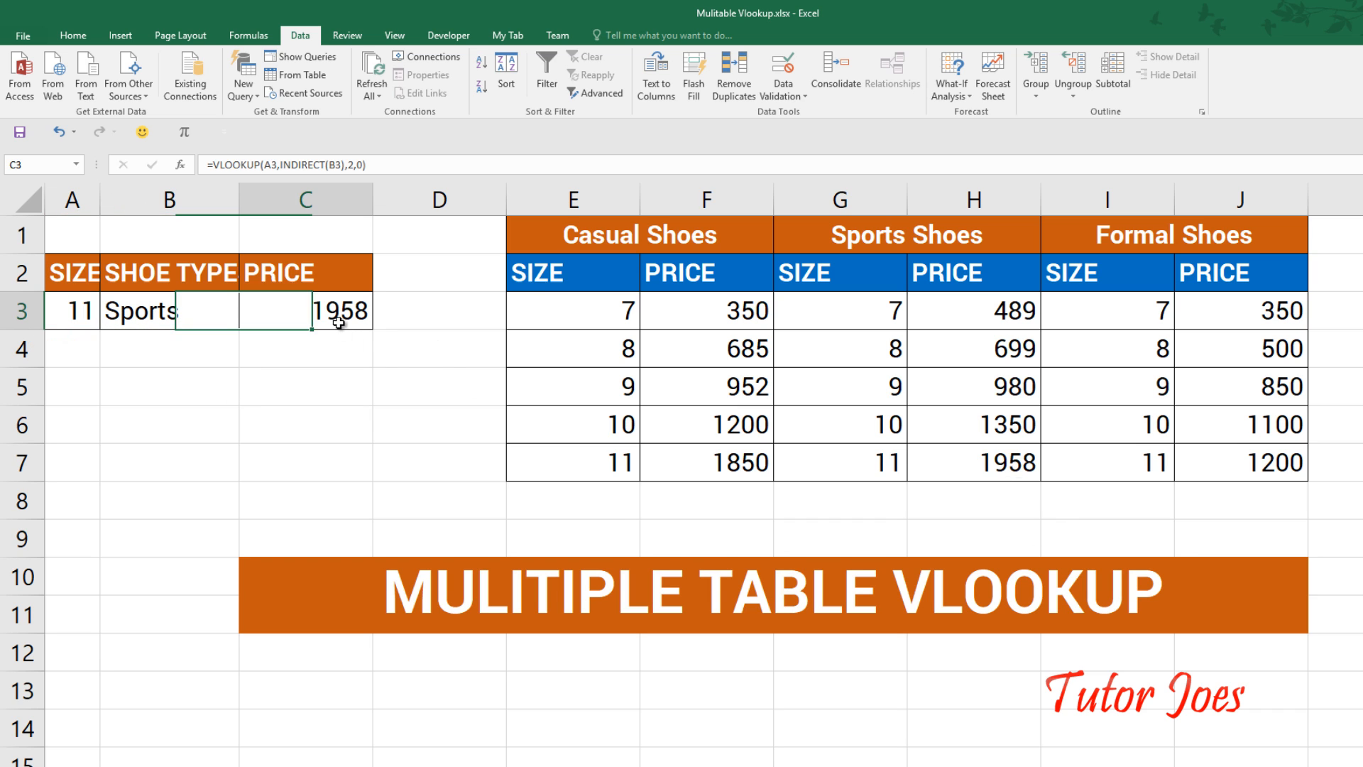
# Step: Review the Casual Shoes and Sports Shoes tables by selecting each one, and return to price cell C3
pyautogui.moveTo(583, 242); pyautogui.dragTo(632, 482)
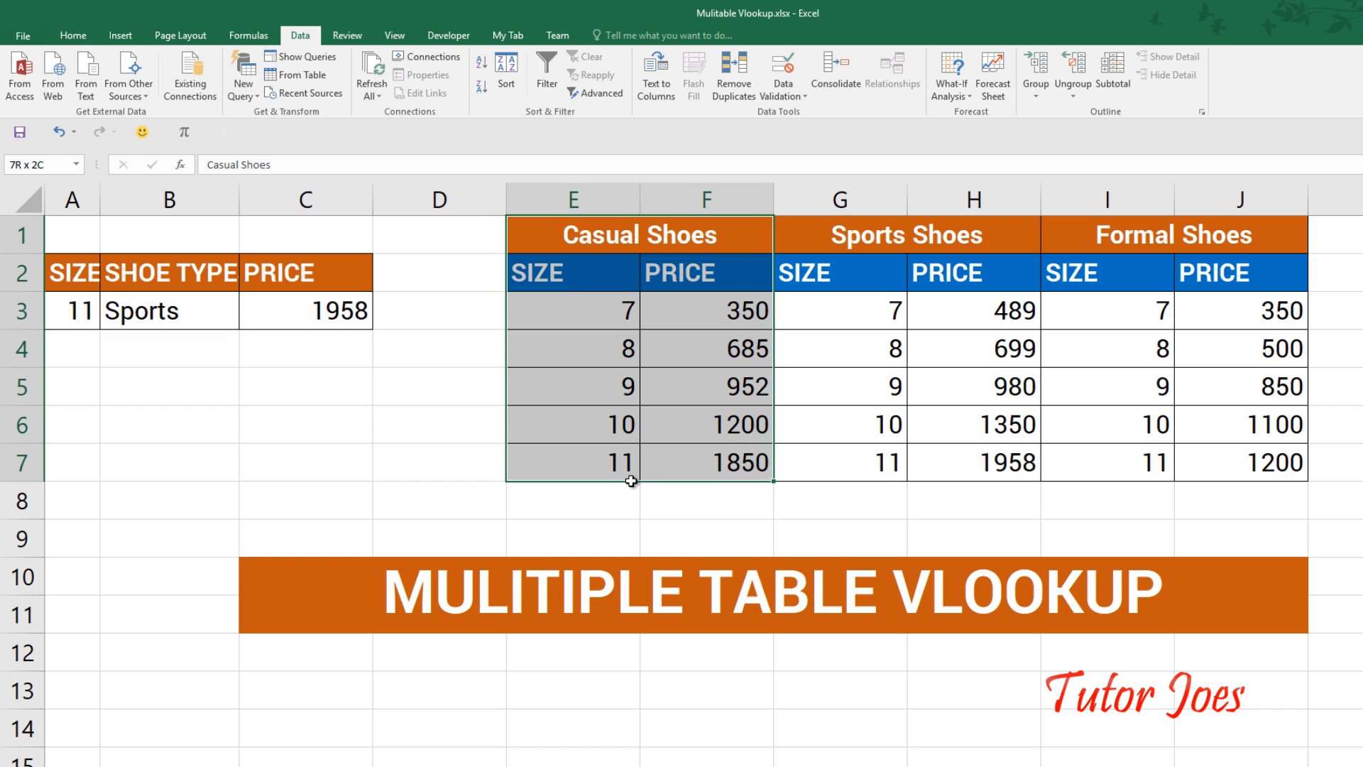
pyautogui.moveTo(861, 240); pyautogui.dragTo(880, 500)
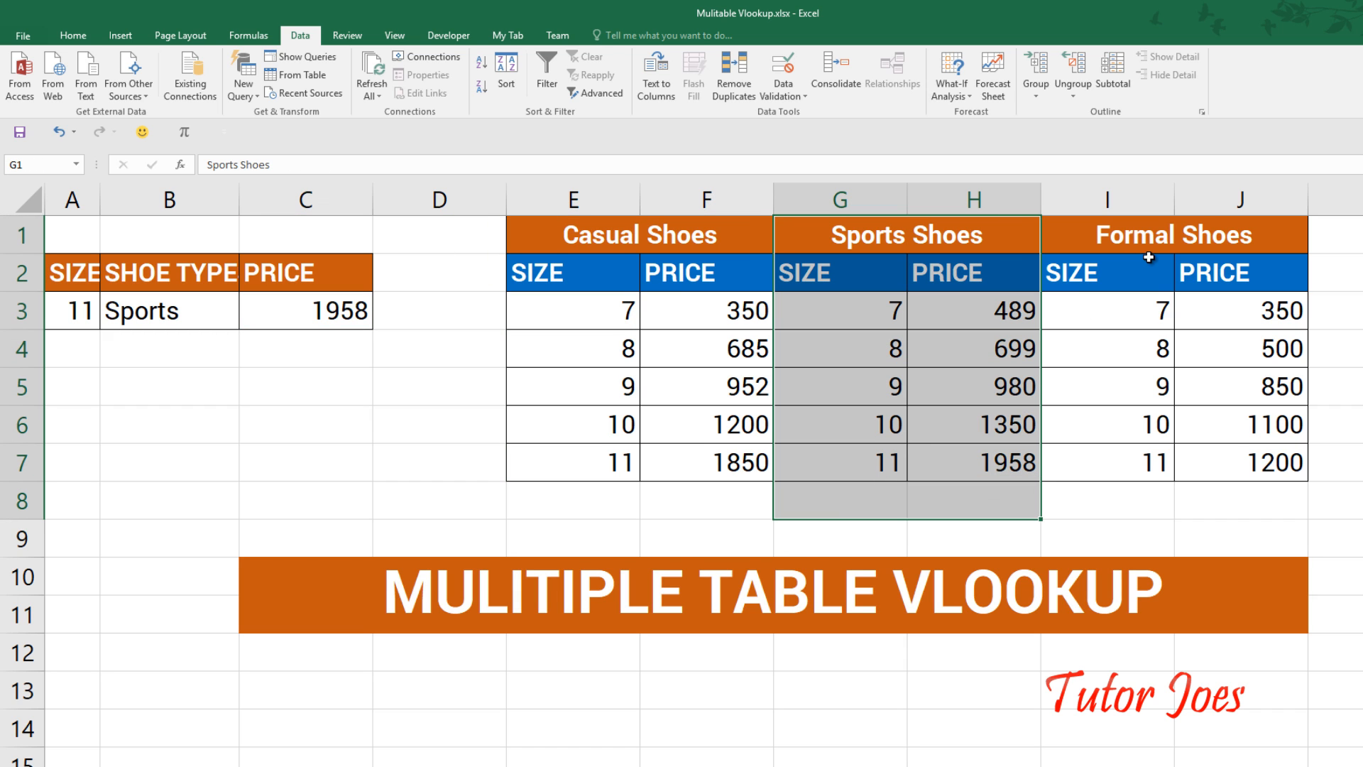
pyautogui.click(269, 322)
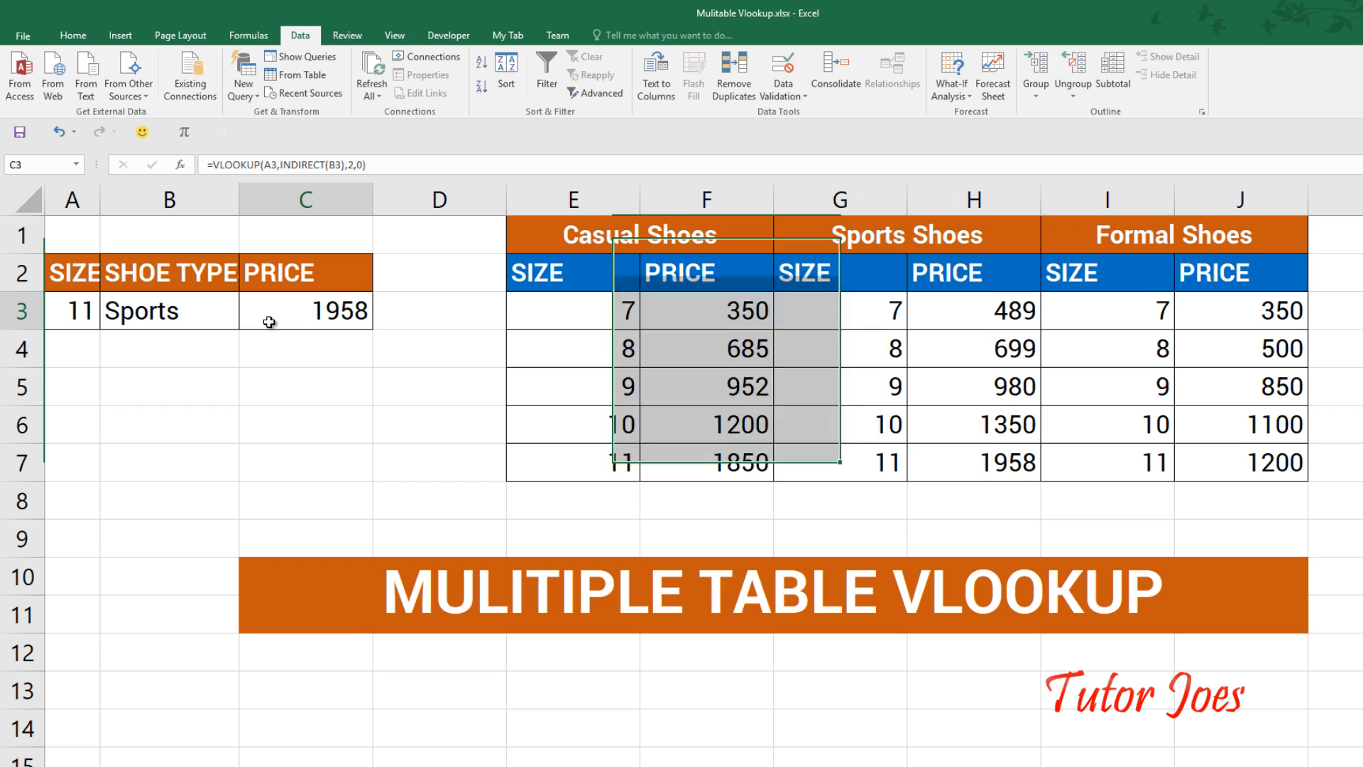